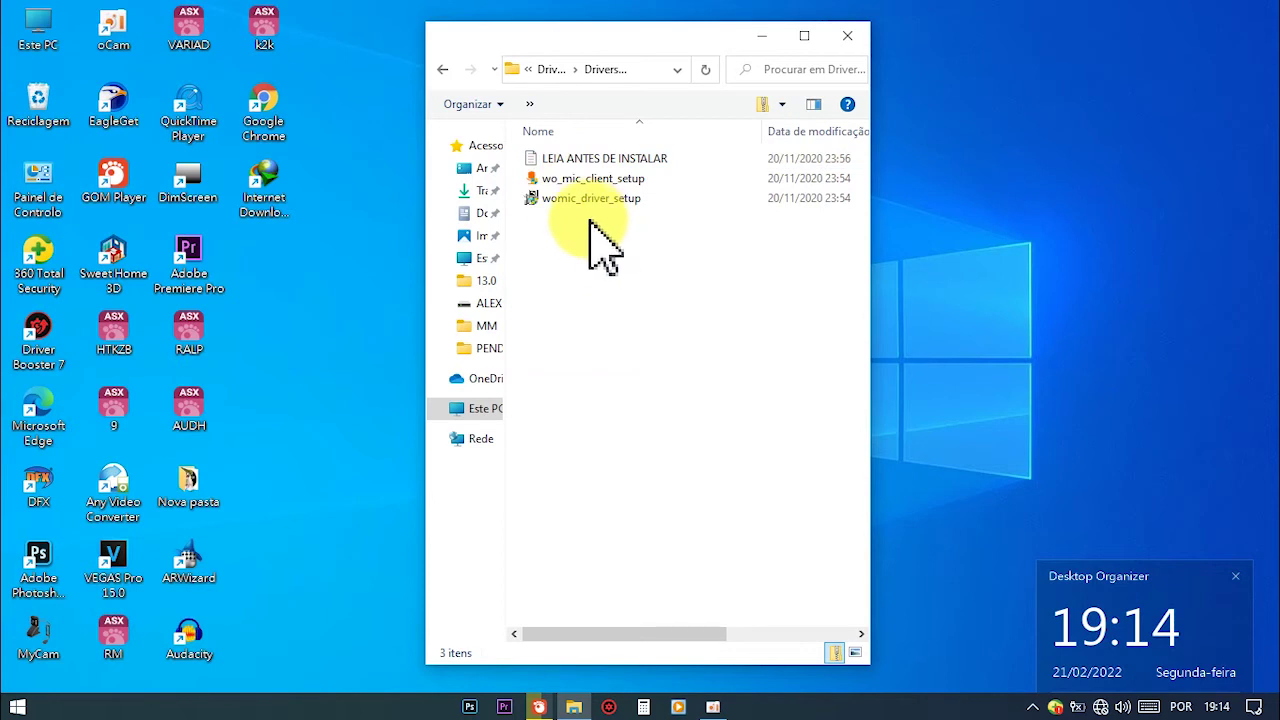
{"action": "left_click_drag", "start_coordinate": [568, 226], "coordinate": [574, 177]}
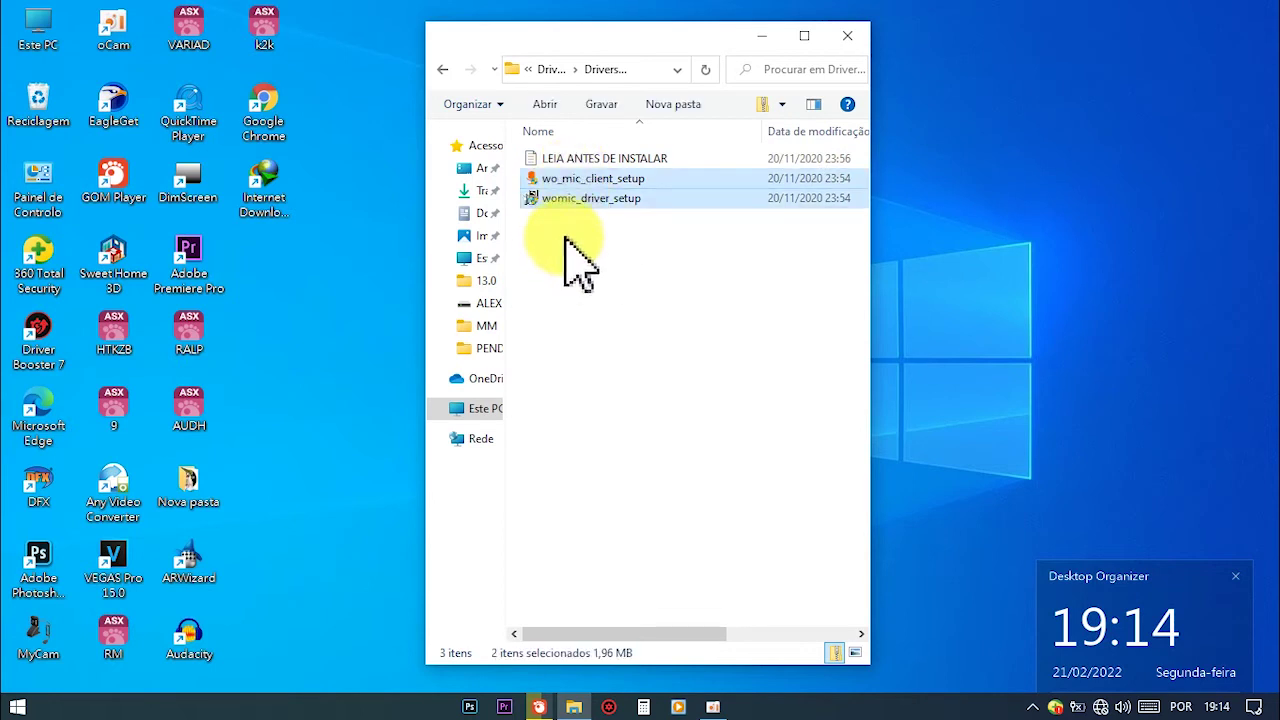
{"action": "left_click", "coordinate": [594, 243]}
{"action": "left_click_drag", "start_coordinate": [573, 222], "coordinate": [606, 263]}
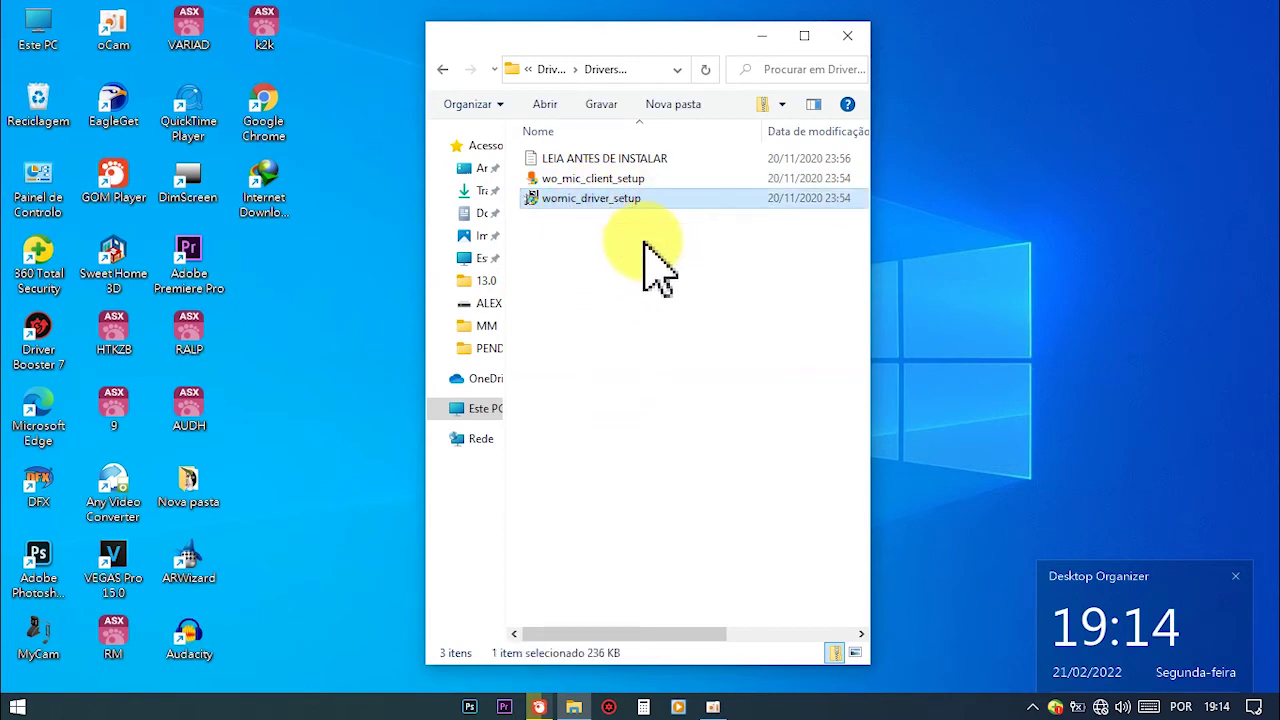
{"action": "left_click_drag", "start_coordinate": [600, 200], "coordinate": [646, 263]}
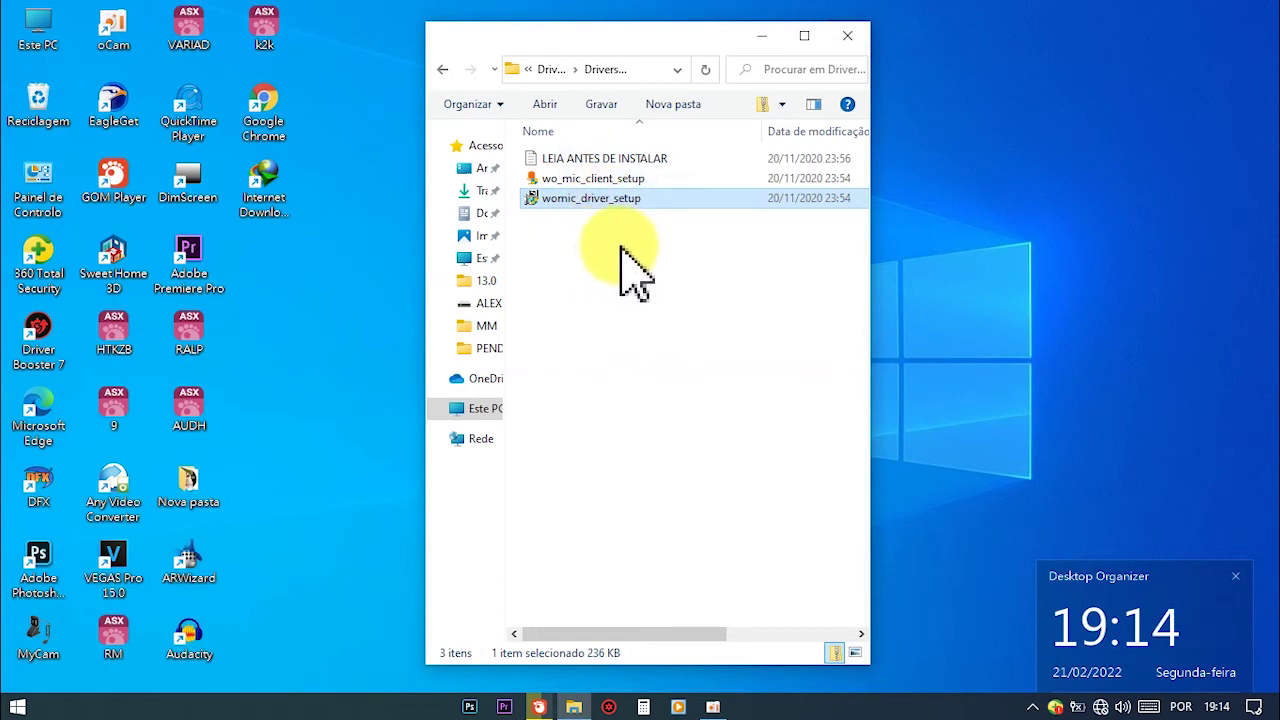
Launch the wo_mic_client_setup installer and choose English as the installer language.
{"action": "left_click", "coordinate": [580, 180]}
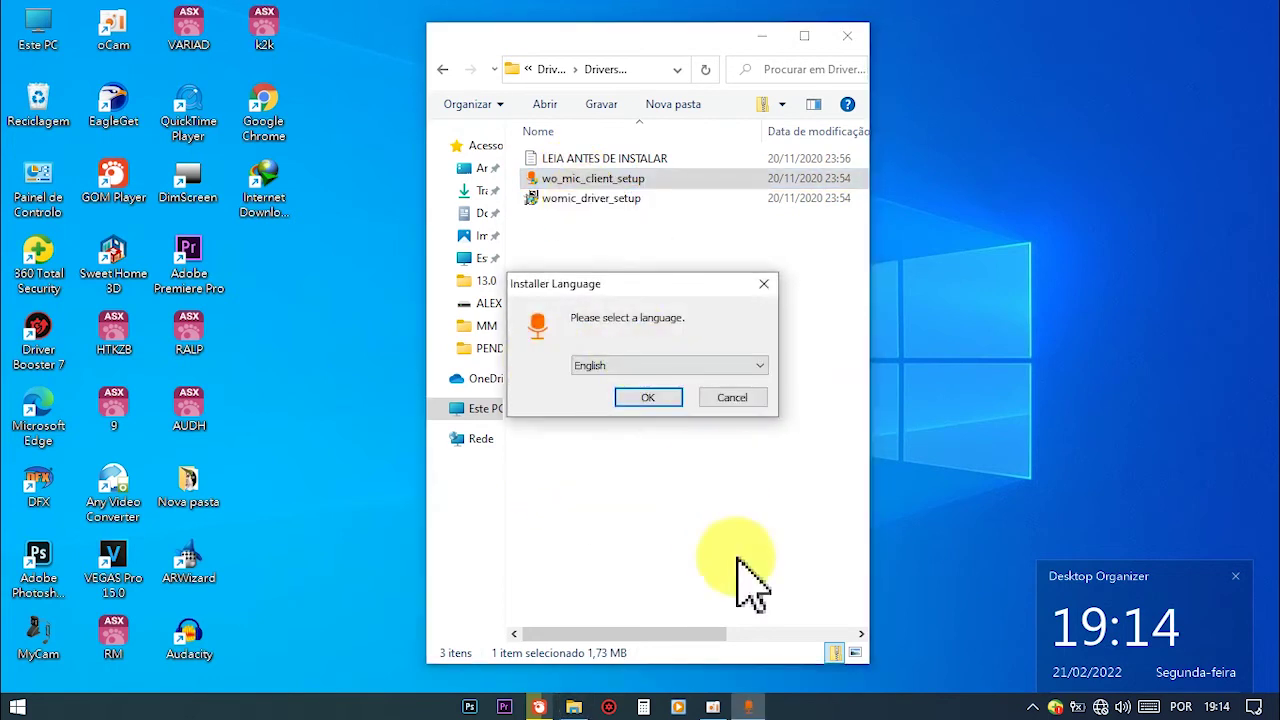
{"action": "left_click", "coordinate": [714, 700]}
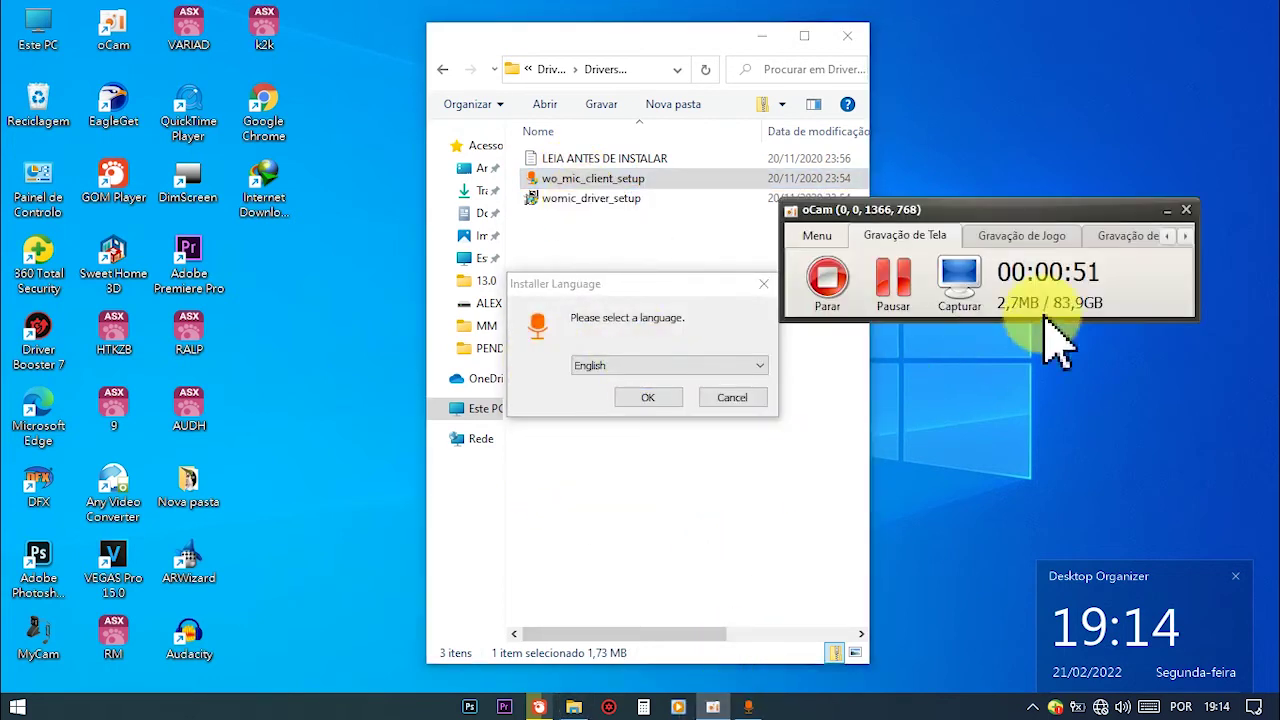
{"action": "left_click", "coordinate": [1167, 210]}
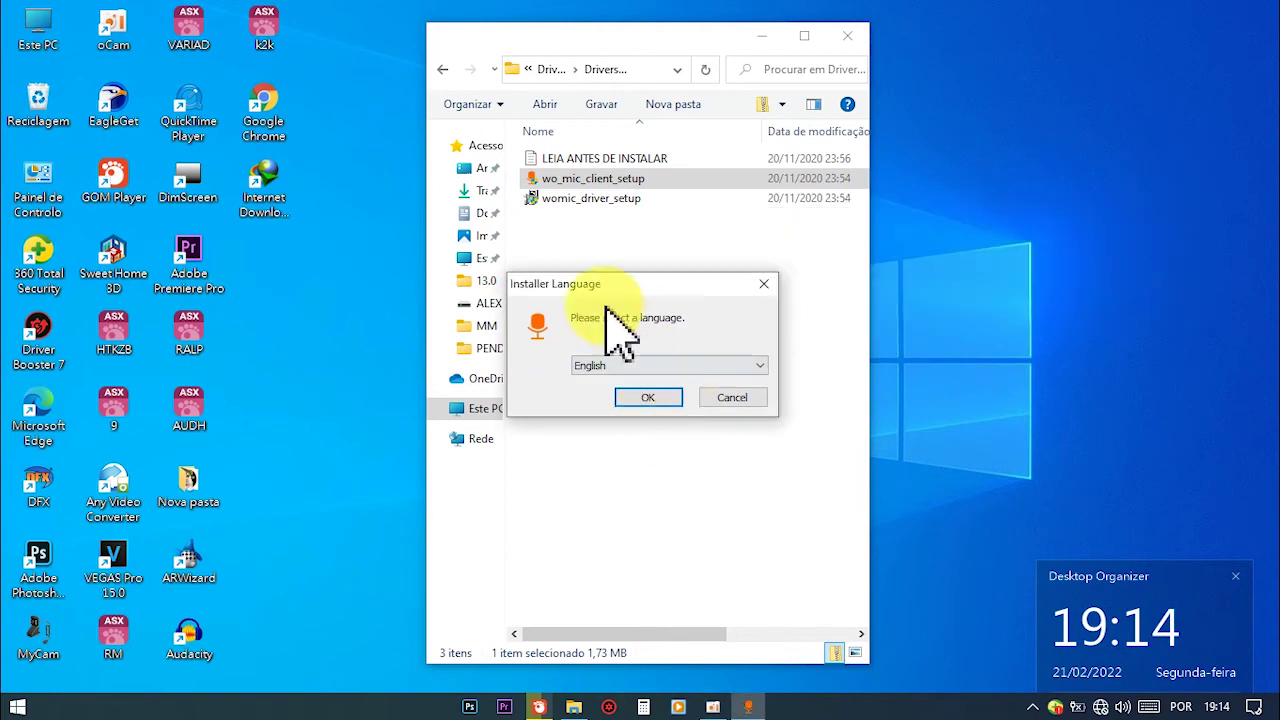
{"action": "left_click", "coordinate": [600, 370]}
{"action": "left_click", "coordinate": [604, 386]}
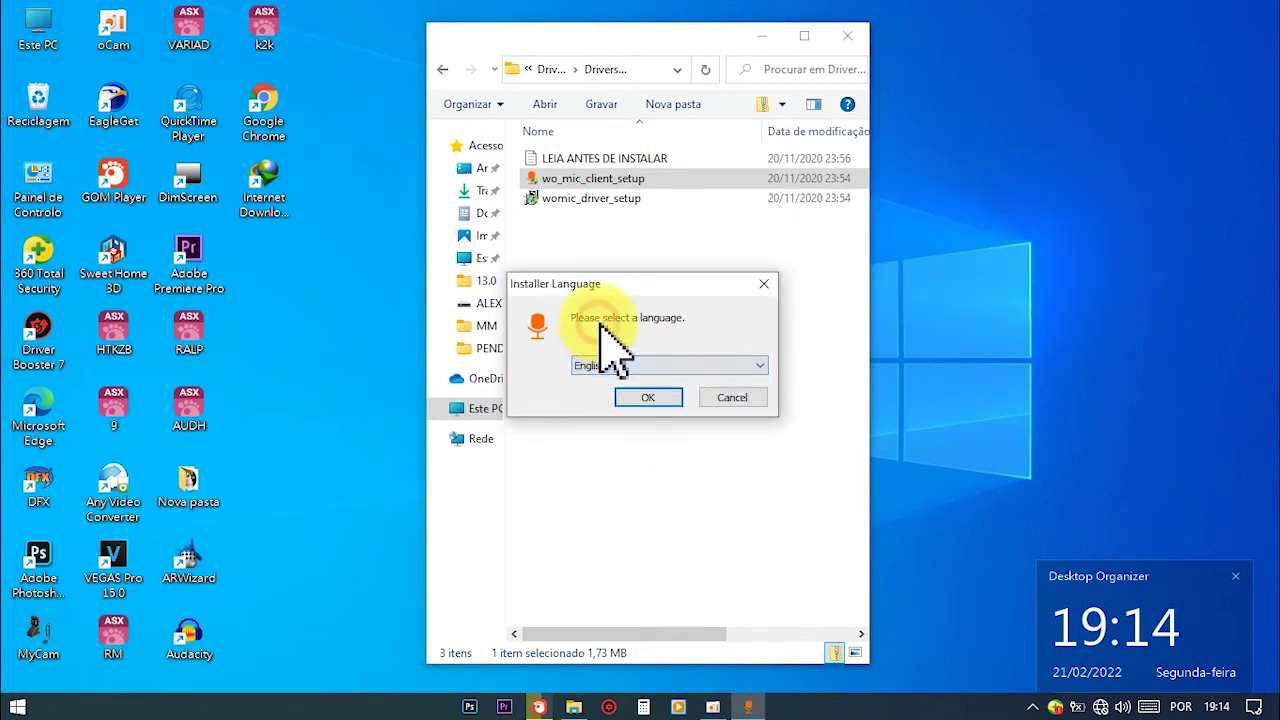
{"action": "left_click", "coordinate": [603, 362]}
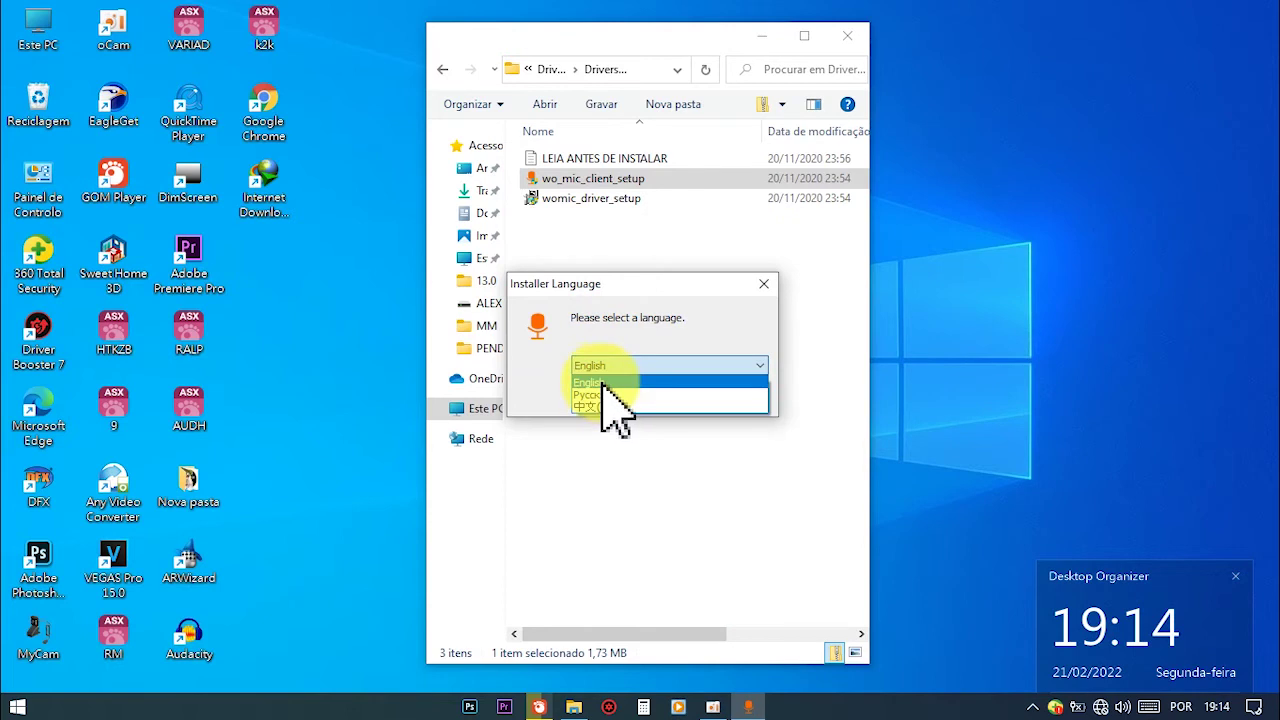
{"action": "left_click", "coordinate": [602, 380]}
{"action": "left_click_drag", "start_coordinate": [623, 286], "coordinate": [410, 222]}
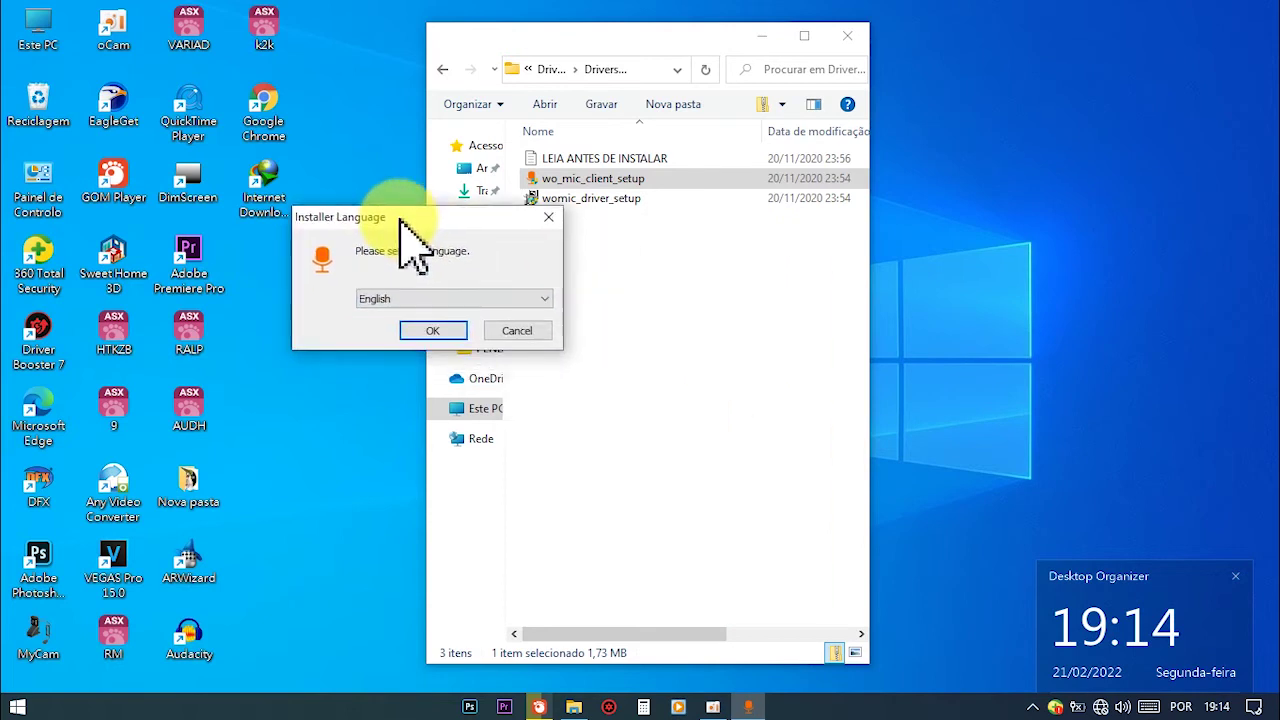
{"action": "left_click", "coordinate": [432, 330]}
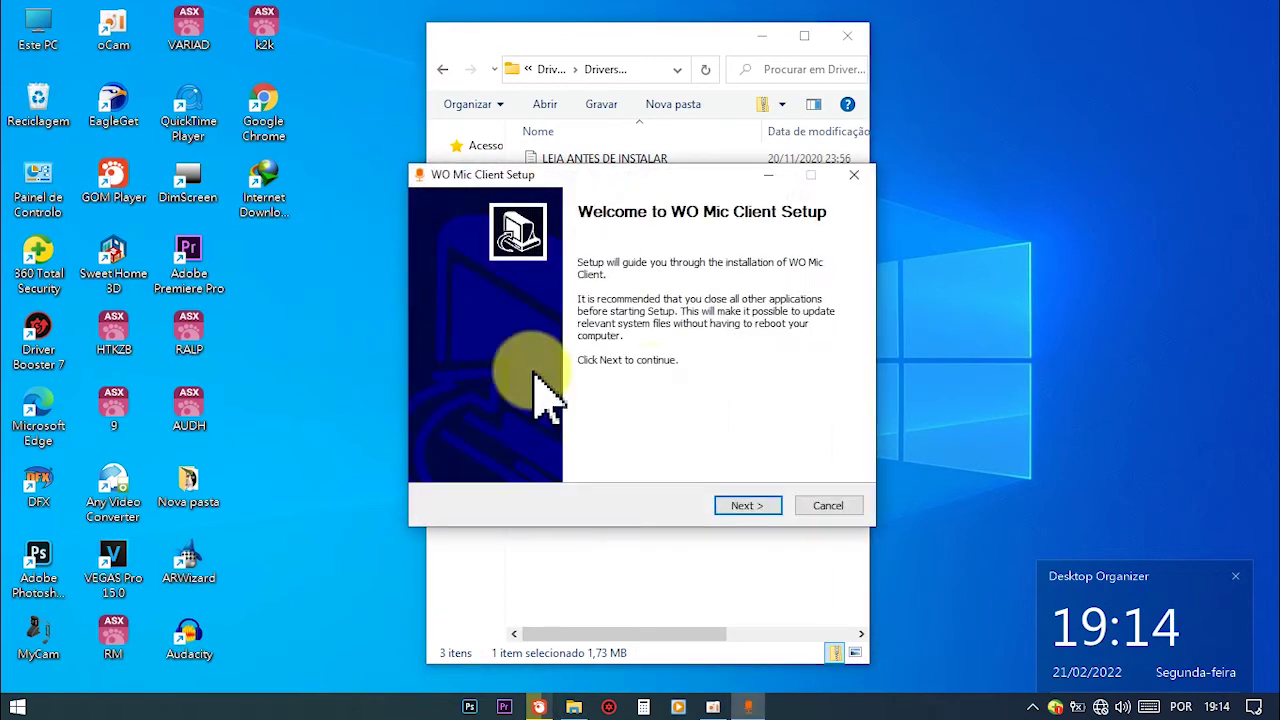
Install WO Mic Client with the desktop shortcut component and without auto launch, and finish the setup.
{"action": "left_click", "coordinate": [748, 505]}
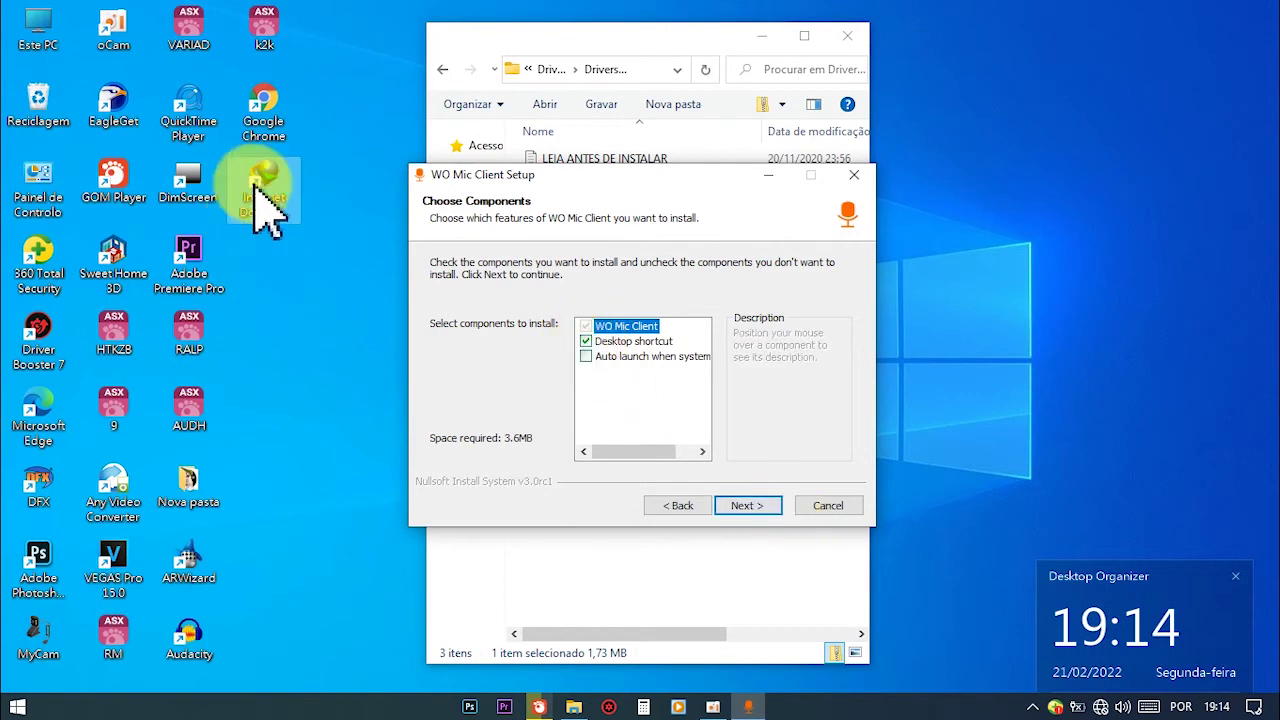
{"action": "left_click", "coordinate": [738, 512]}
{"action": "left_click", "coordinate": [740, 510]}
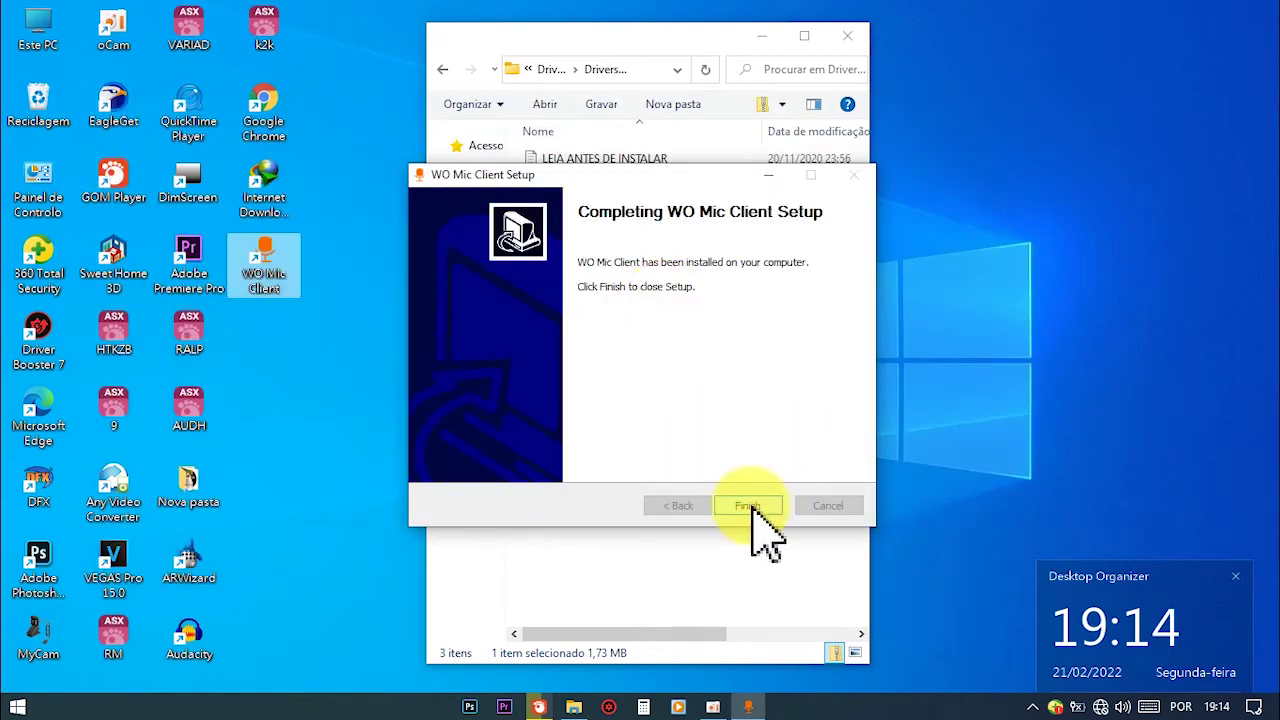
{"action": "left_click", "coordinate": [752, 503]}
Minimize the installer folder window and refresh the desktop.
{"action": "right_click", "coordinate": [1096, 222]}
{"action": "left_click", "coordinate": [1131, 275]}
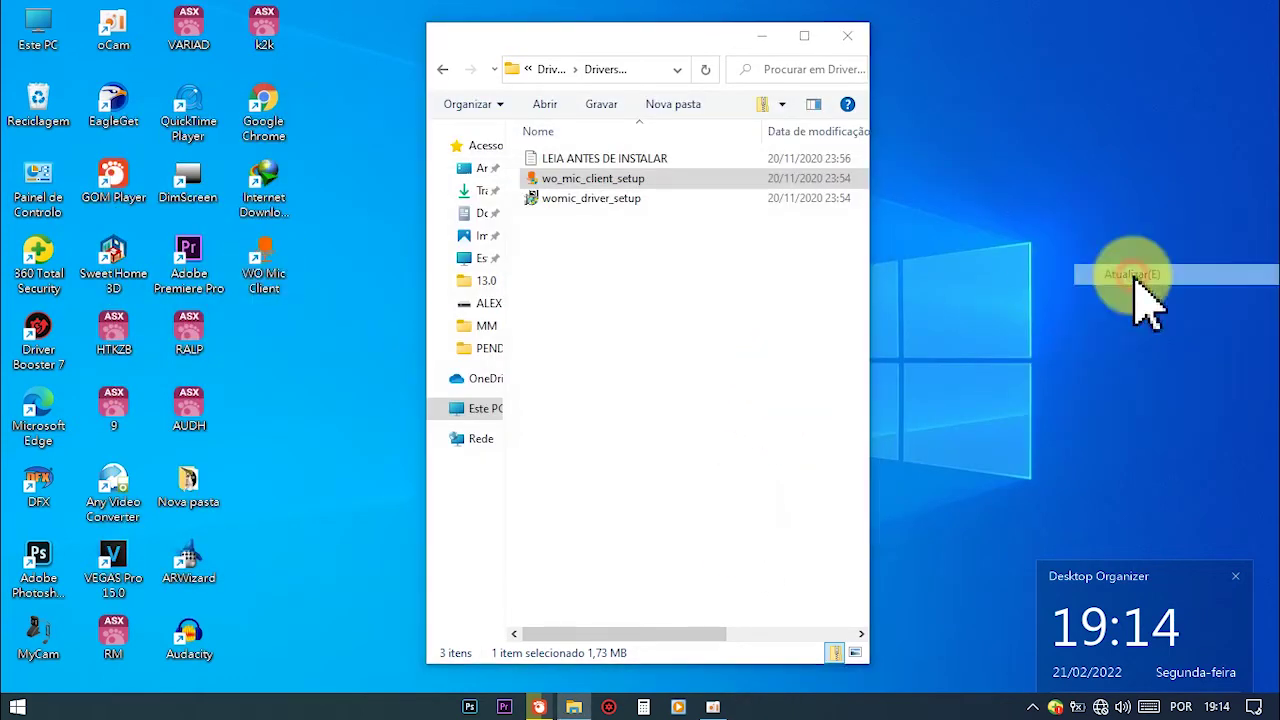
{"action": "right_click", "coordinate": [1018, 178]}
{"action": "left_click", "coordinate": [1058, 230]}
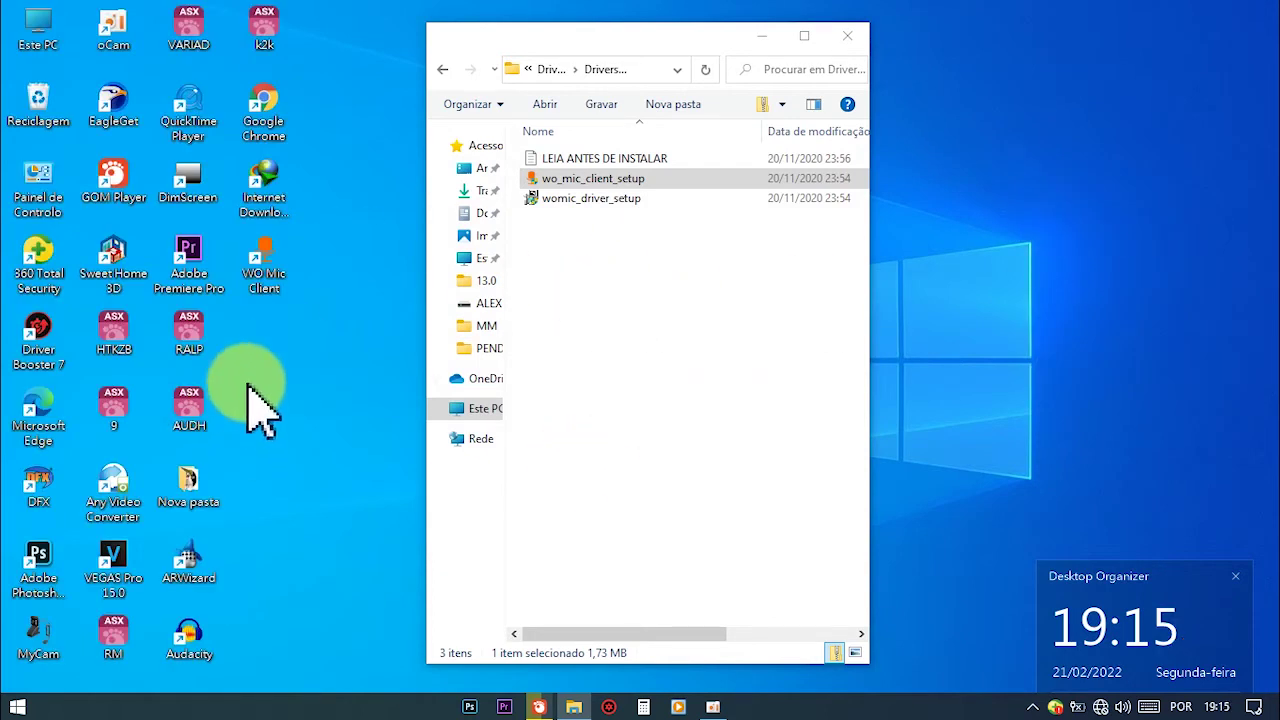
{"action": "left_click", "coordinate": [442, 69]}
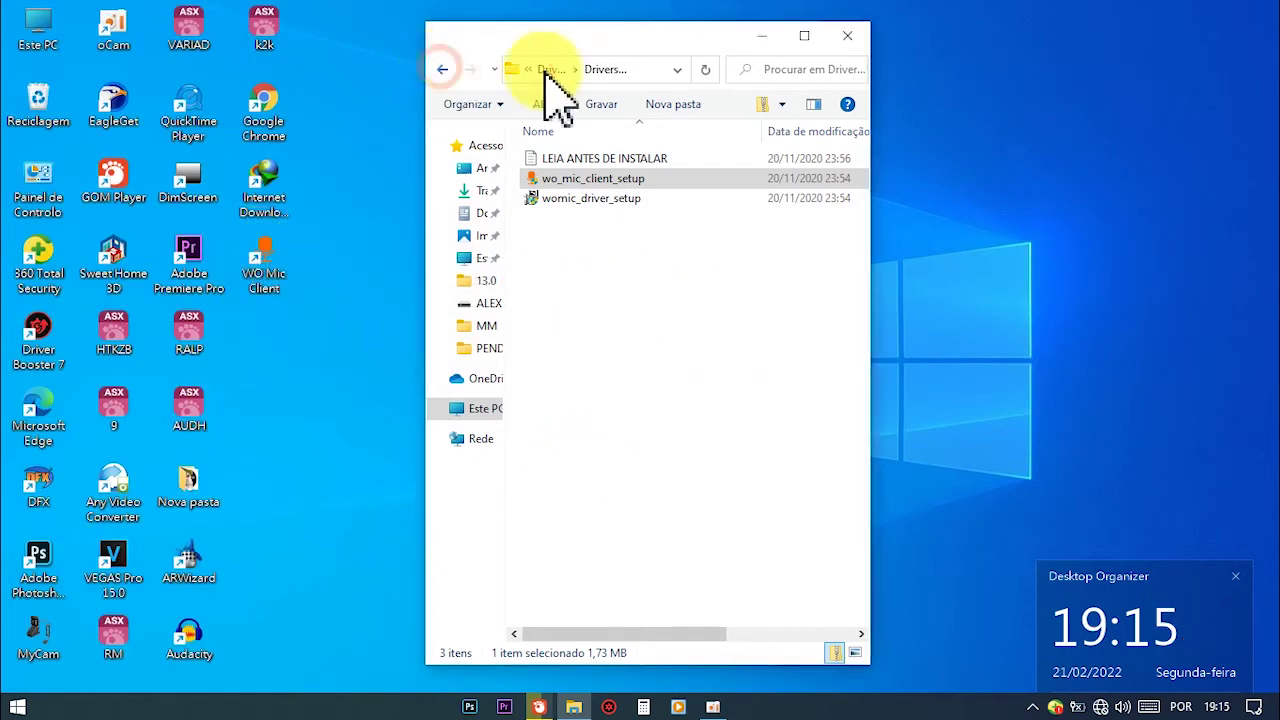
{"action": "left_click", "coordinate": [758, 37]}
{"action": "right_click", "coordinate": [545, 56]}
{"action": "left_click", "coordinate": [586, 107]}
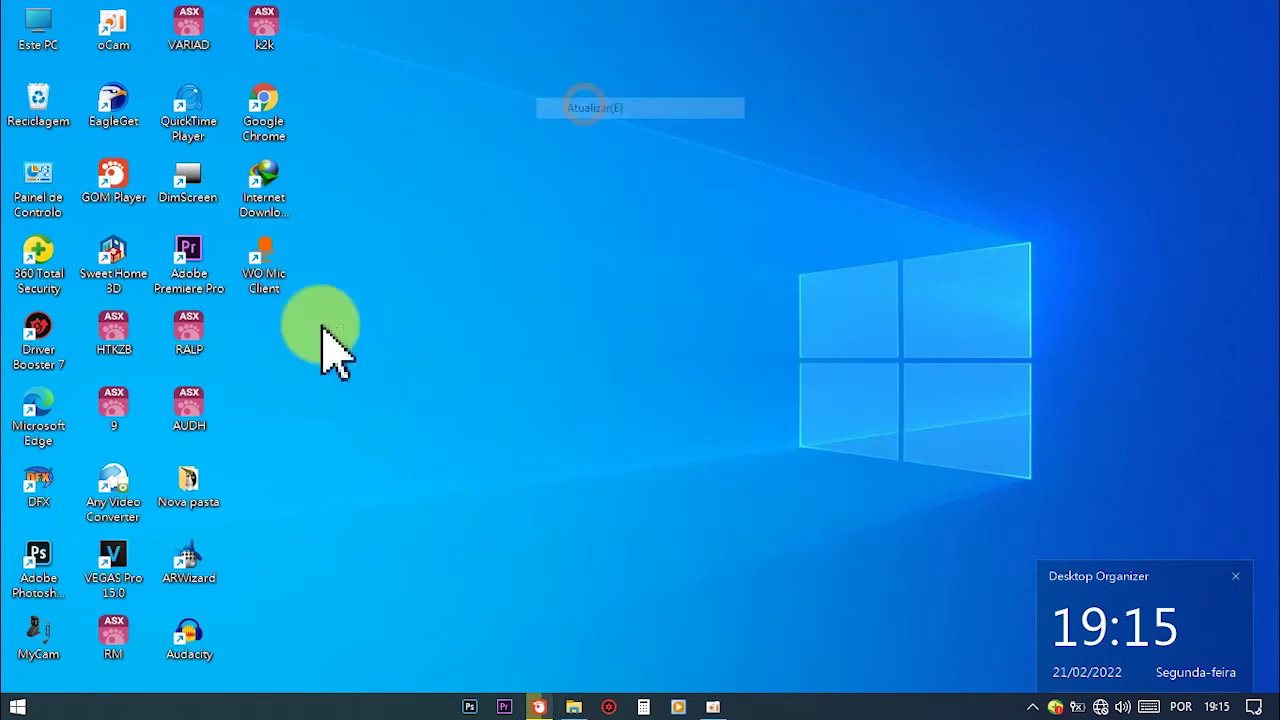
Launch WO Mic Client from its desktop shortcut and open its Connect dialog.
{"action": "double_click", "coordinate": [265, 266]}
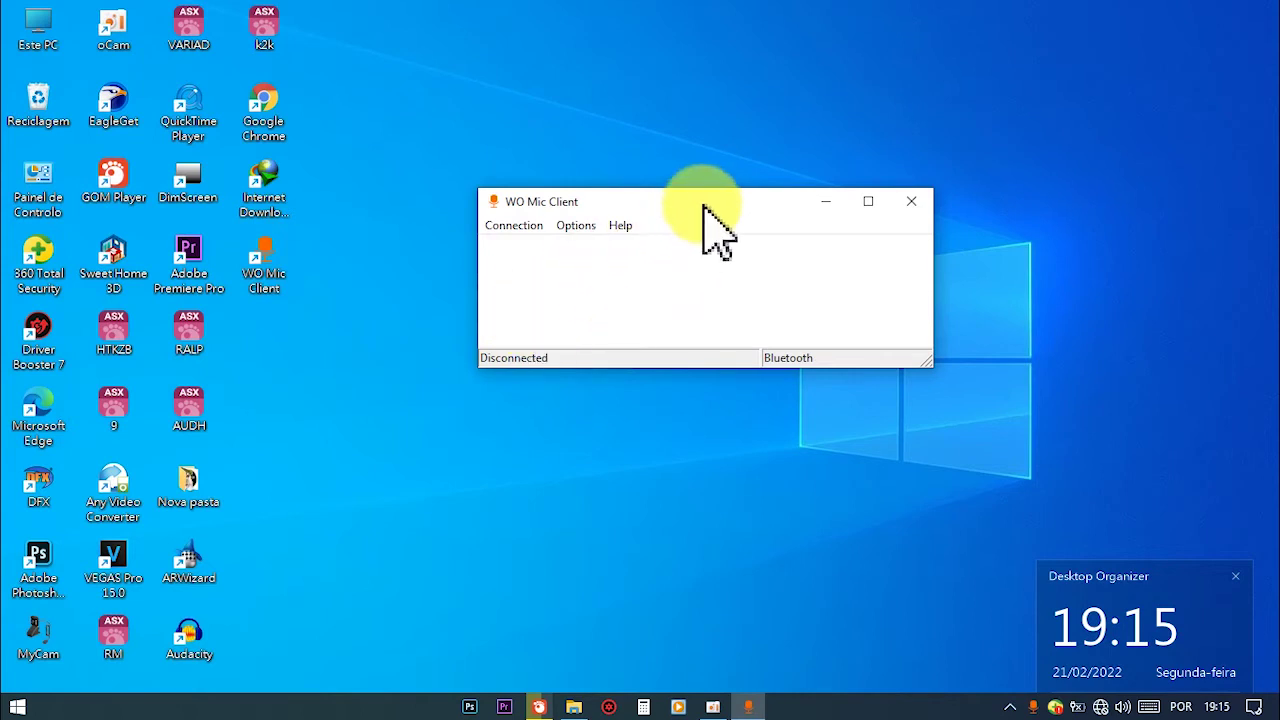
{"action": "left_click_drag", "start_coordinate": [700, 199], "coordinate": [719, 145]}
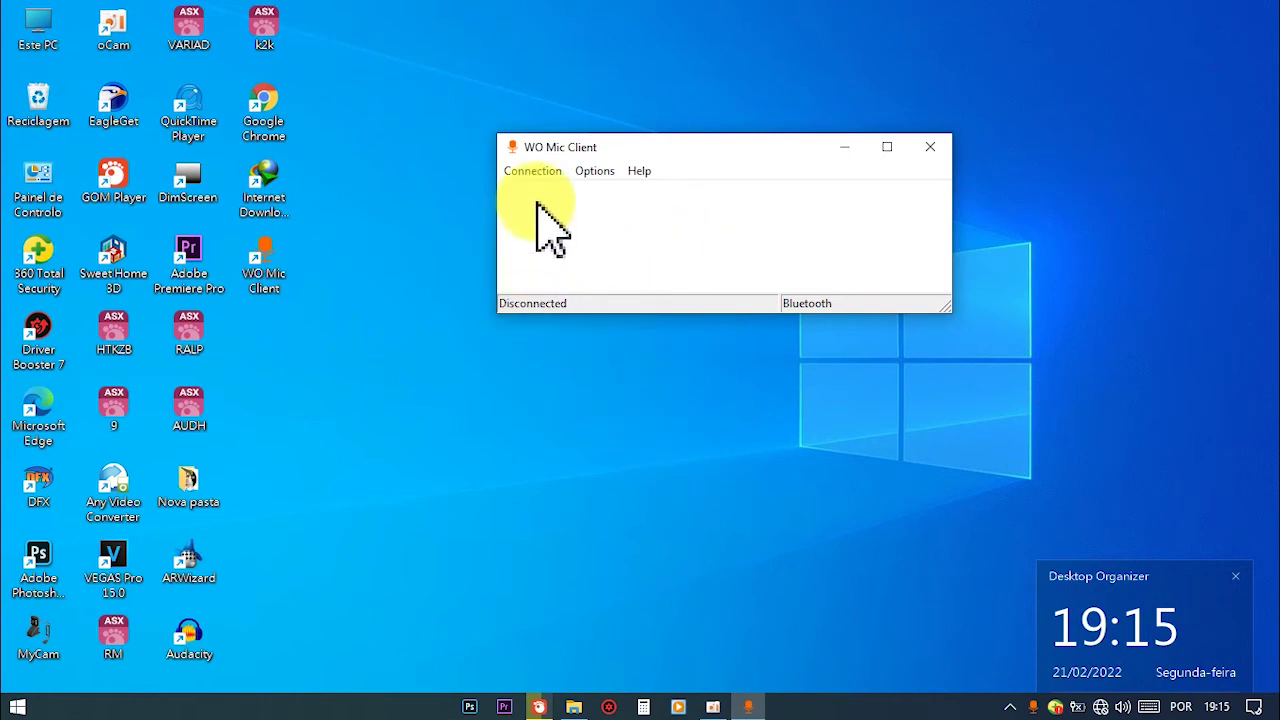
{"action": "left_click", "coordinate": [530, 172]}
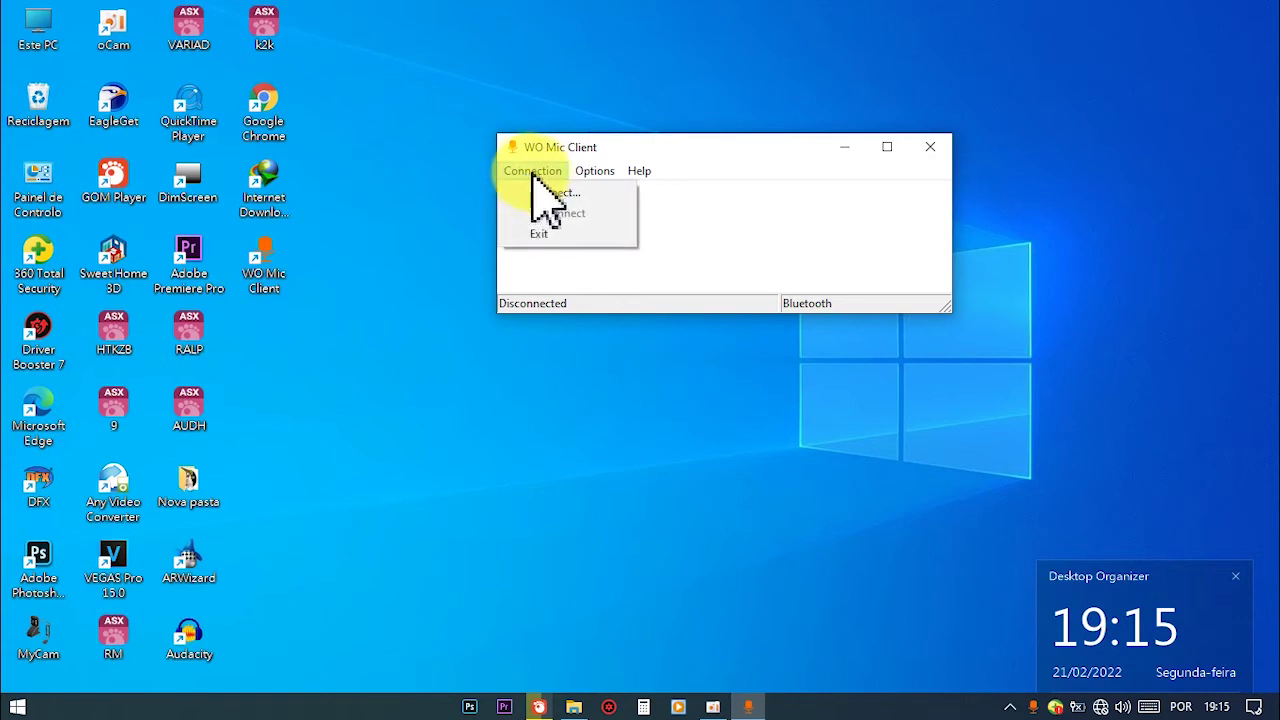
{"action": "left_click", "coordinate": [567, 194]}
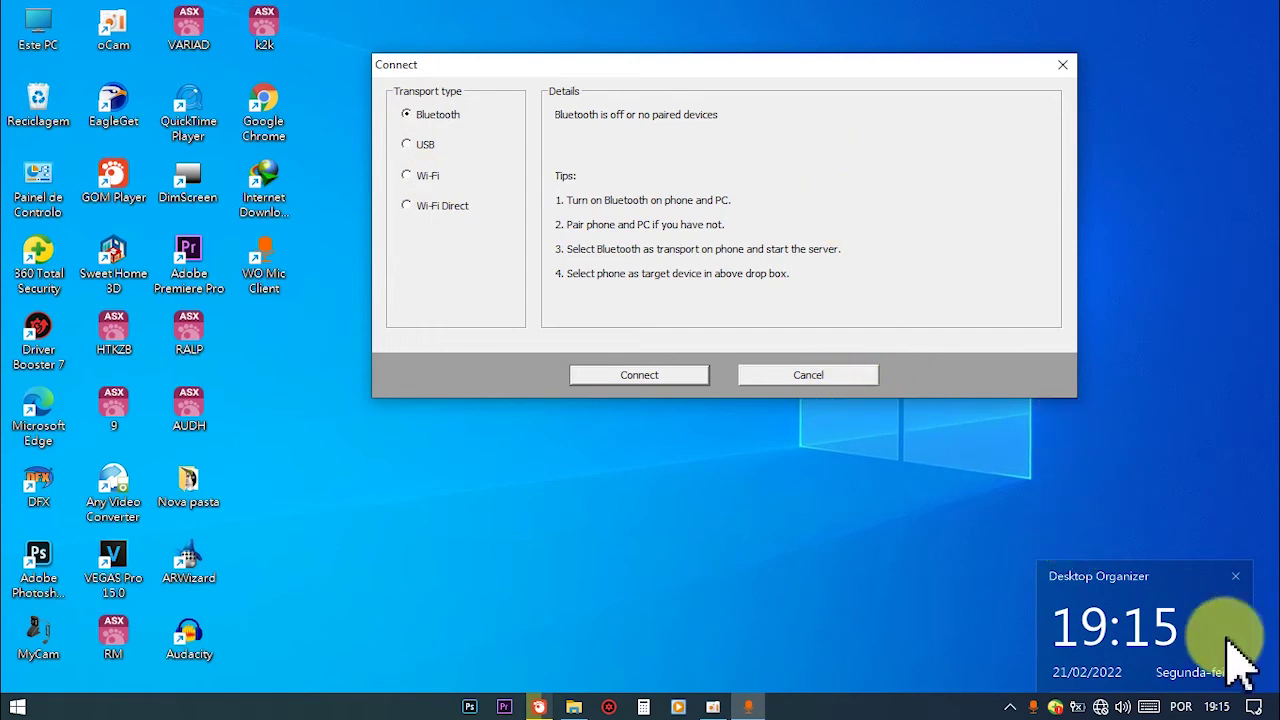
Check the Windows quick actions for a Bluetooth option.
{"action": "left_click", "coordinate": [1253, 708]}
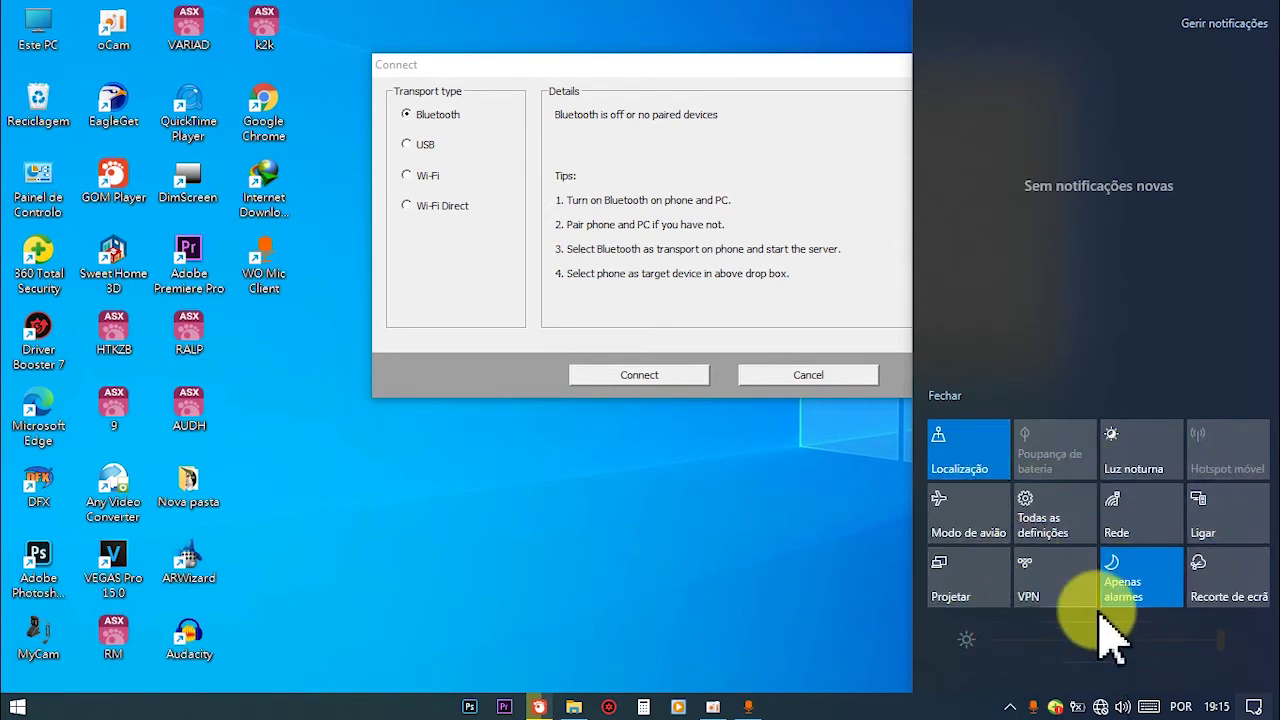
{"action": "left_click", "coordinate": [870, 686]}
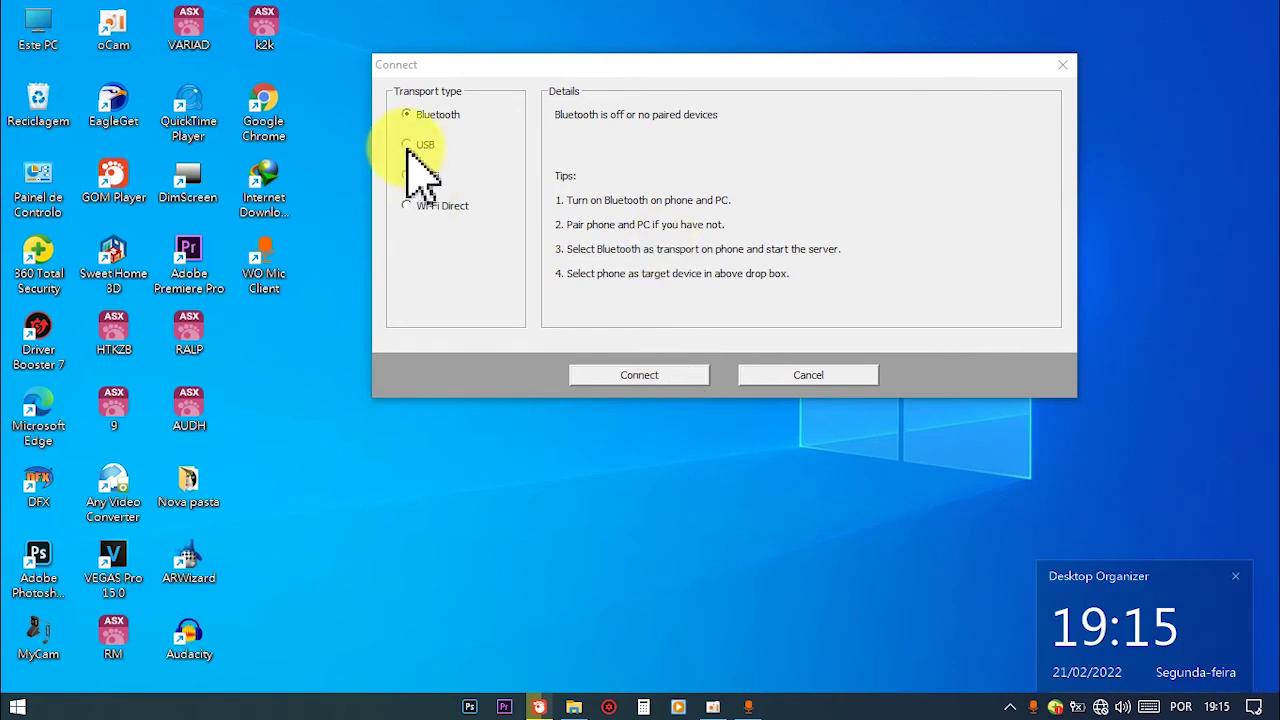
Choose USB as the transport type in WO Mic Client and start the connection.
{"action": "left_click", "coordinate": [407, 145]}
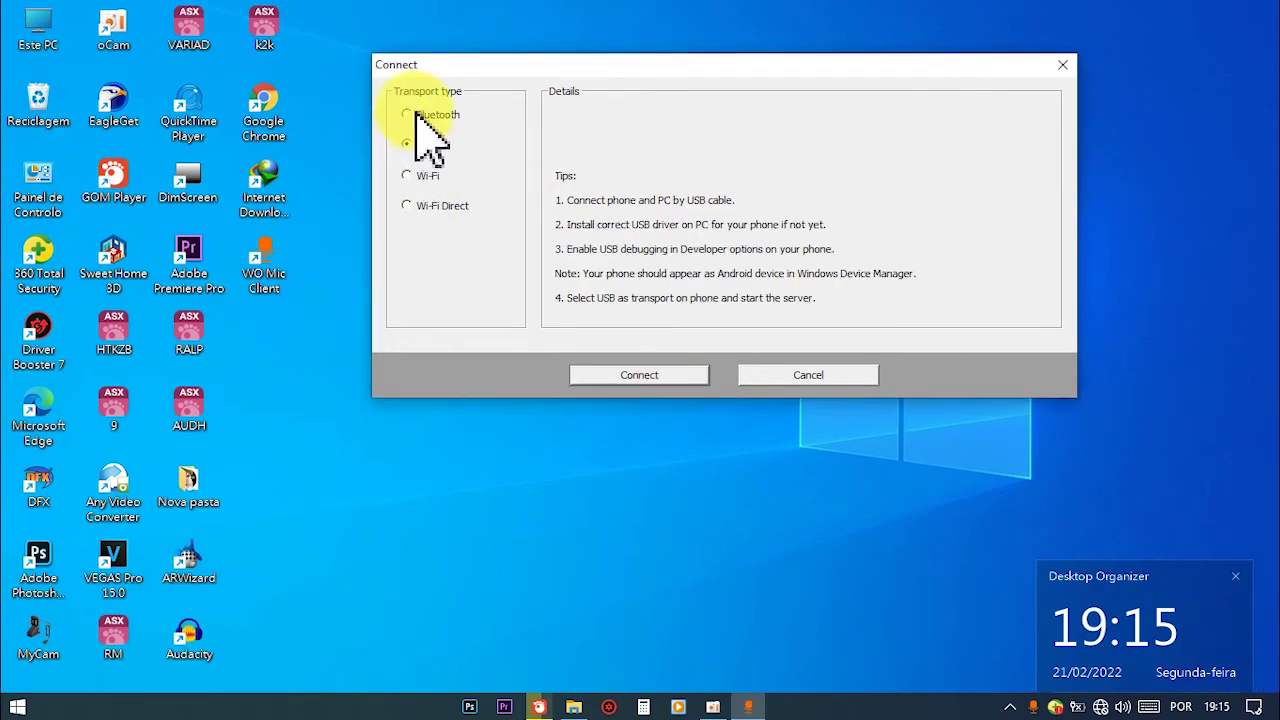
{"action": "left_click", "coordinate": [412, 116]}
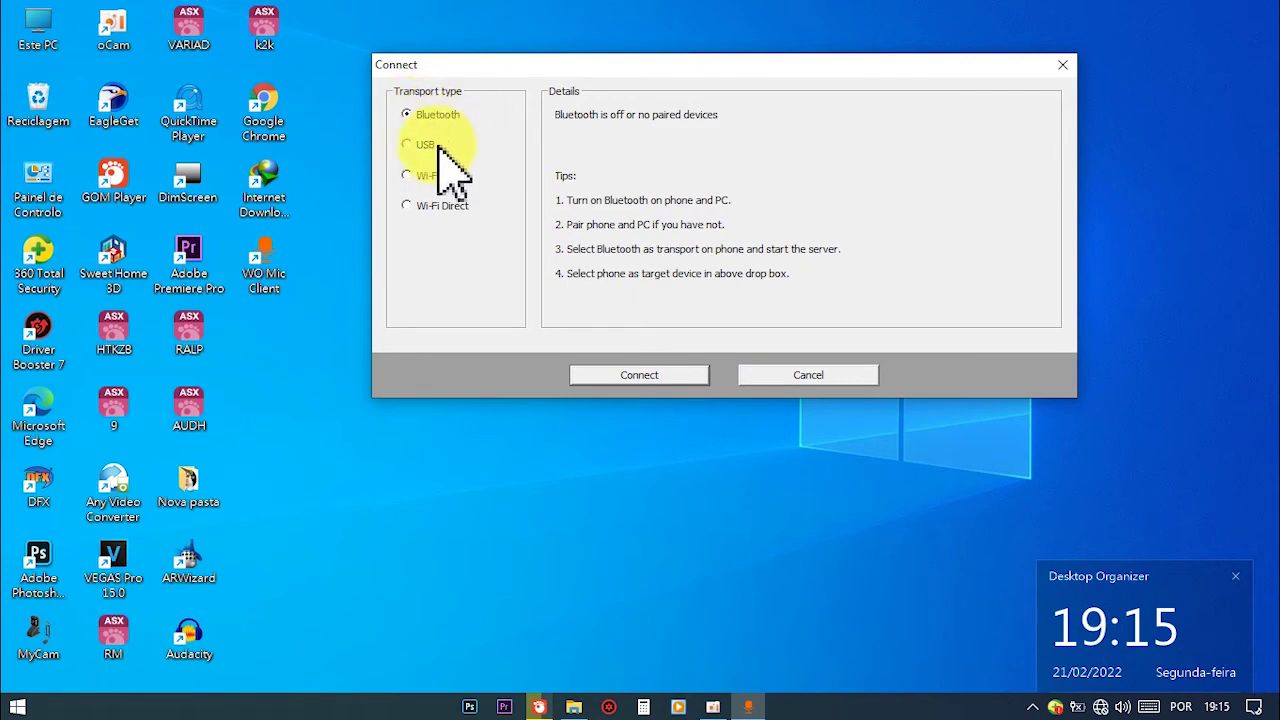
{"action": "left_click", "coordinate": [425, 150]}
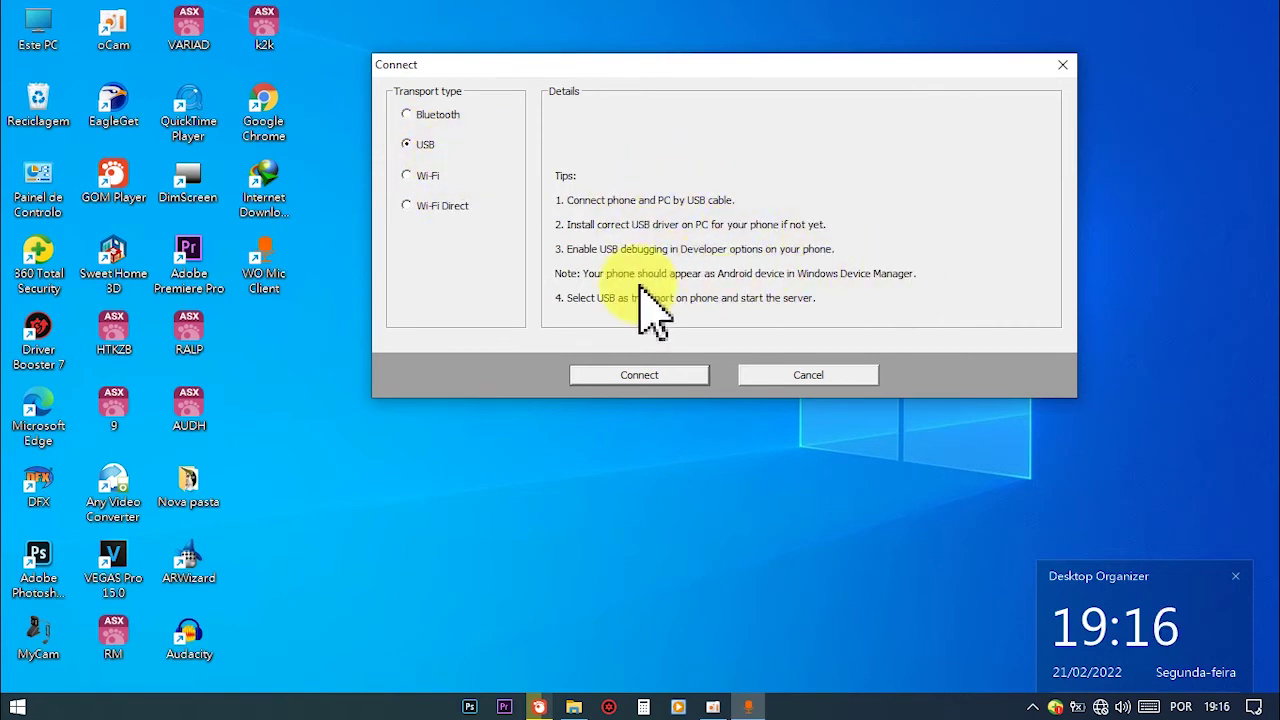
{"action": "left_click", "coordinate": [411, 146]}
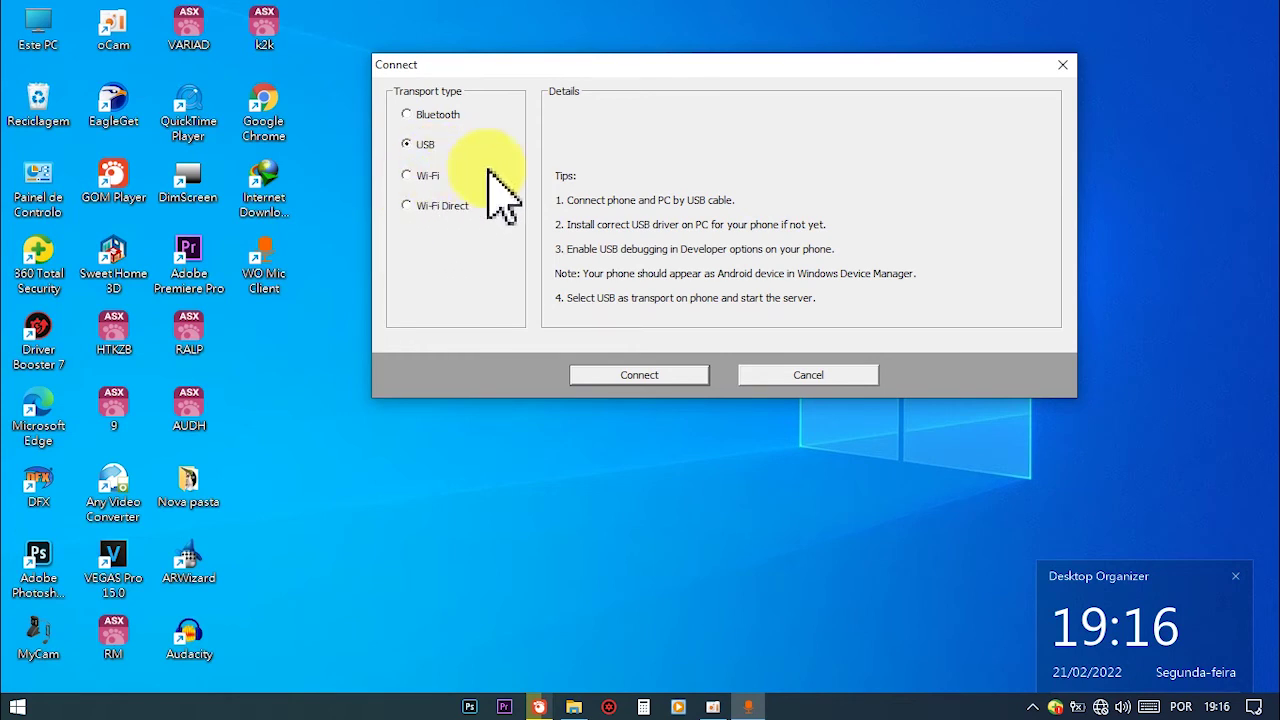
{"action": "left_click", "coordinate": [632, 376]}
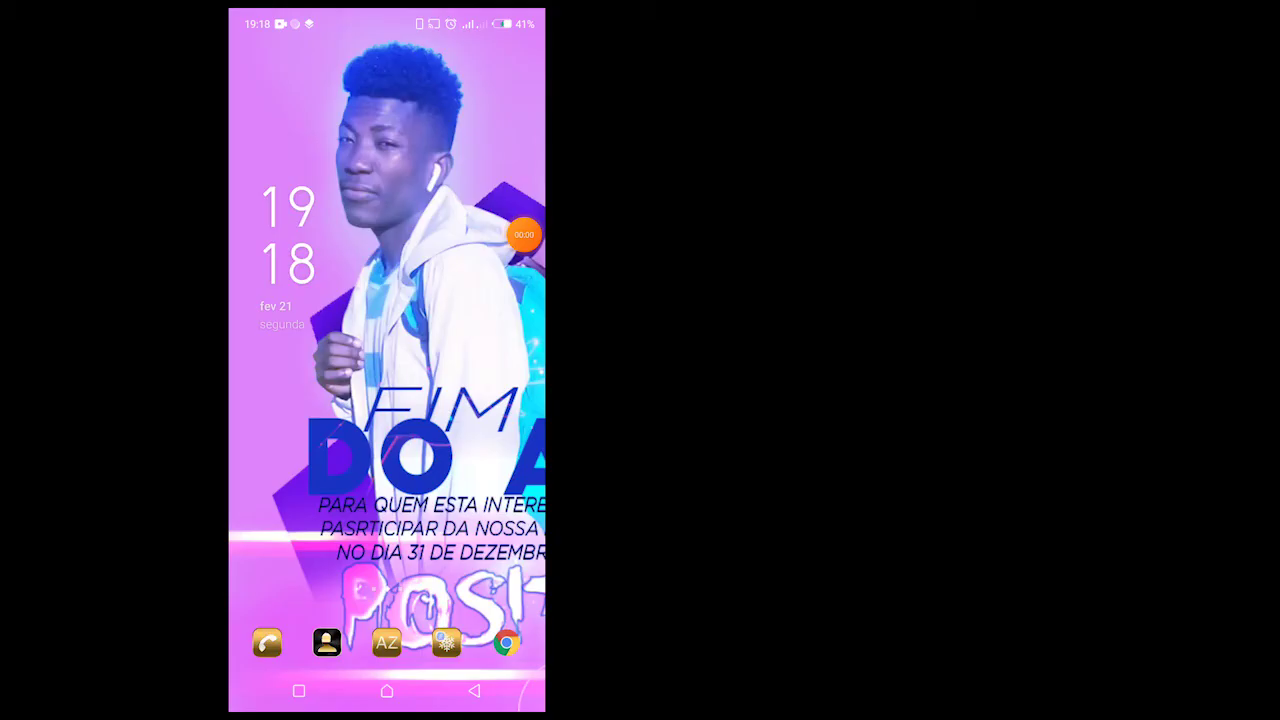
On the Android phone, place the WO Mic app on the home screen and open it.
{"action": "left_click_drag", "start_coordinate": [387, 560], "coordinate": [387, 300]}
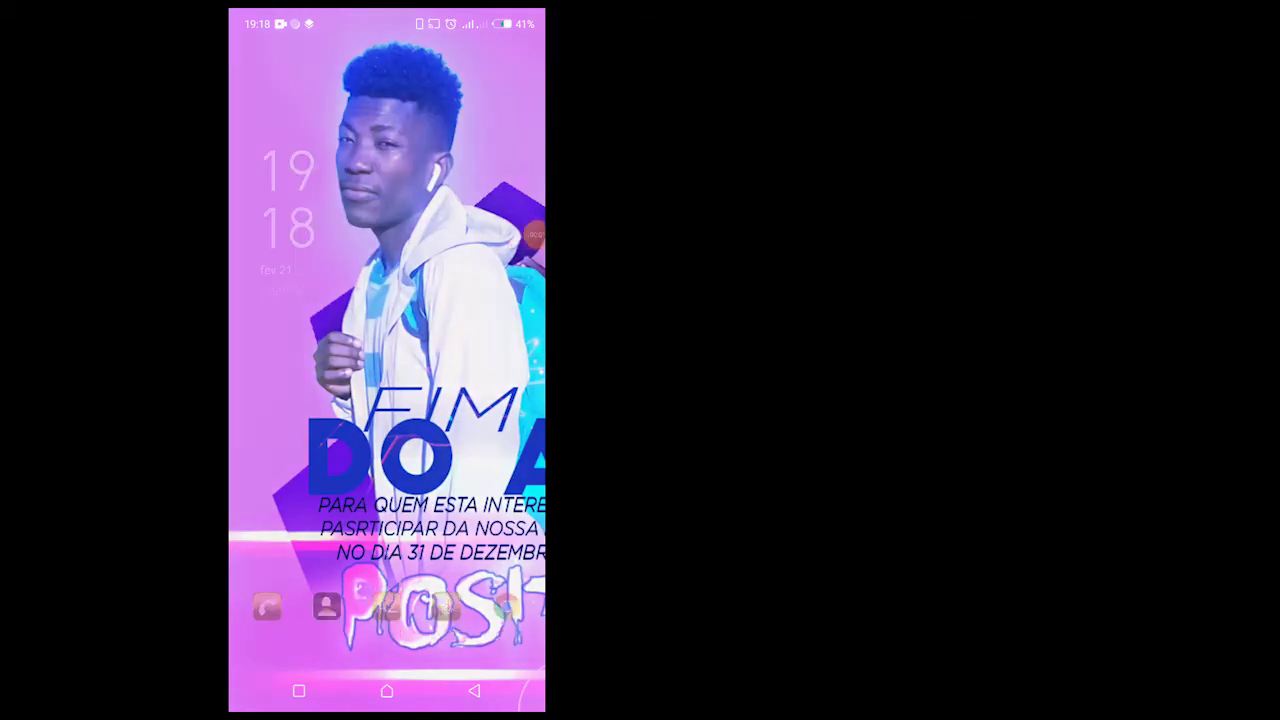
{"action": "scroll", "coordinate": [387, 400], "scroll_direction": "down", "scroll_amount": 5}
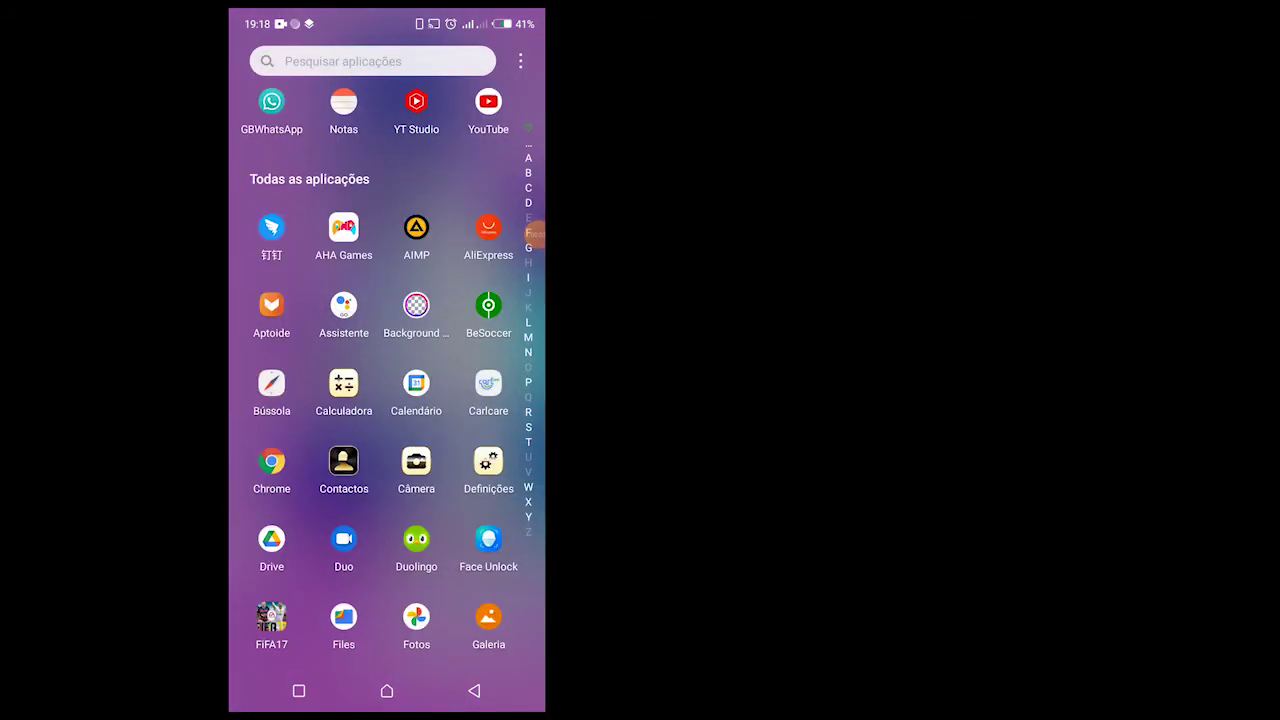
{"action": "scroll", "coordinate": [387, 400], "scroll_direction": "down", "scroll_amount": 6}
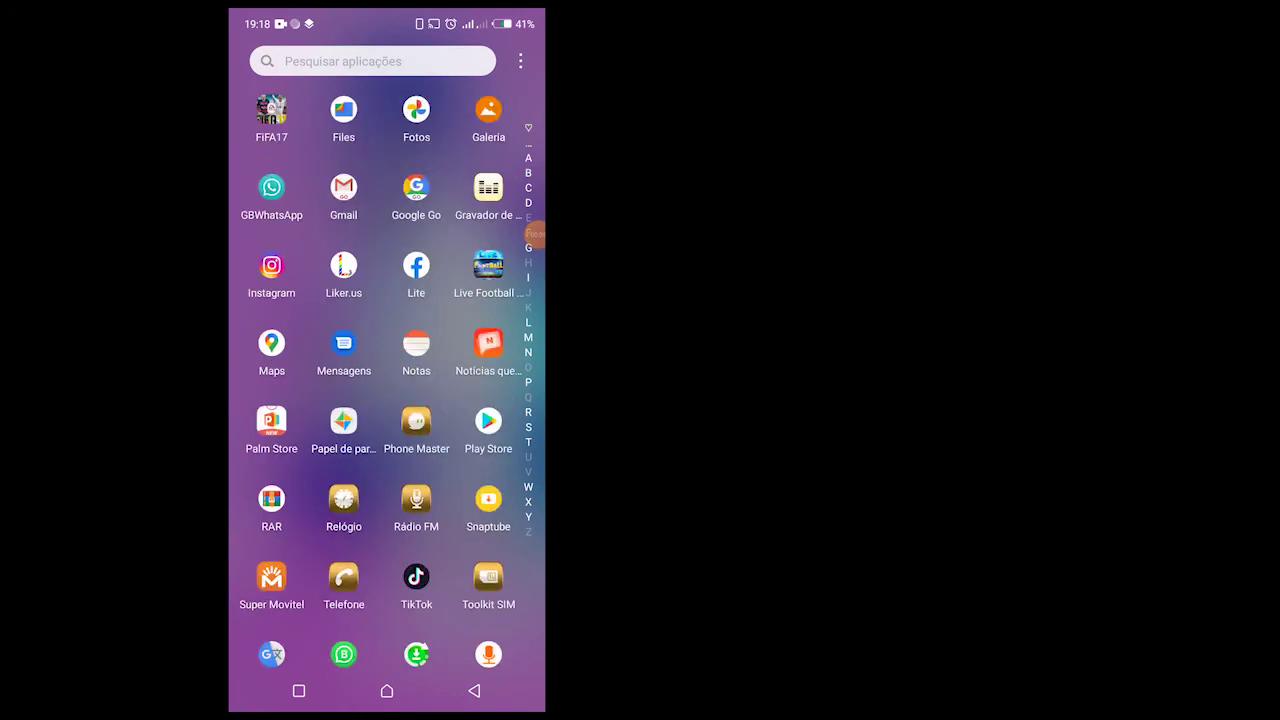
{"action": "left_click_drag", "start_coordinate": [488, 655], "coordinate": [267, 88]}
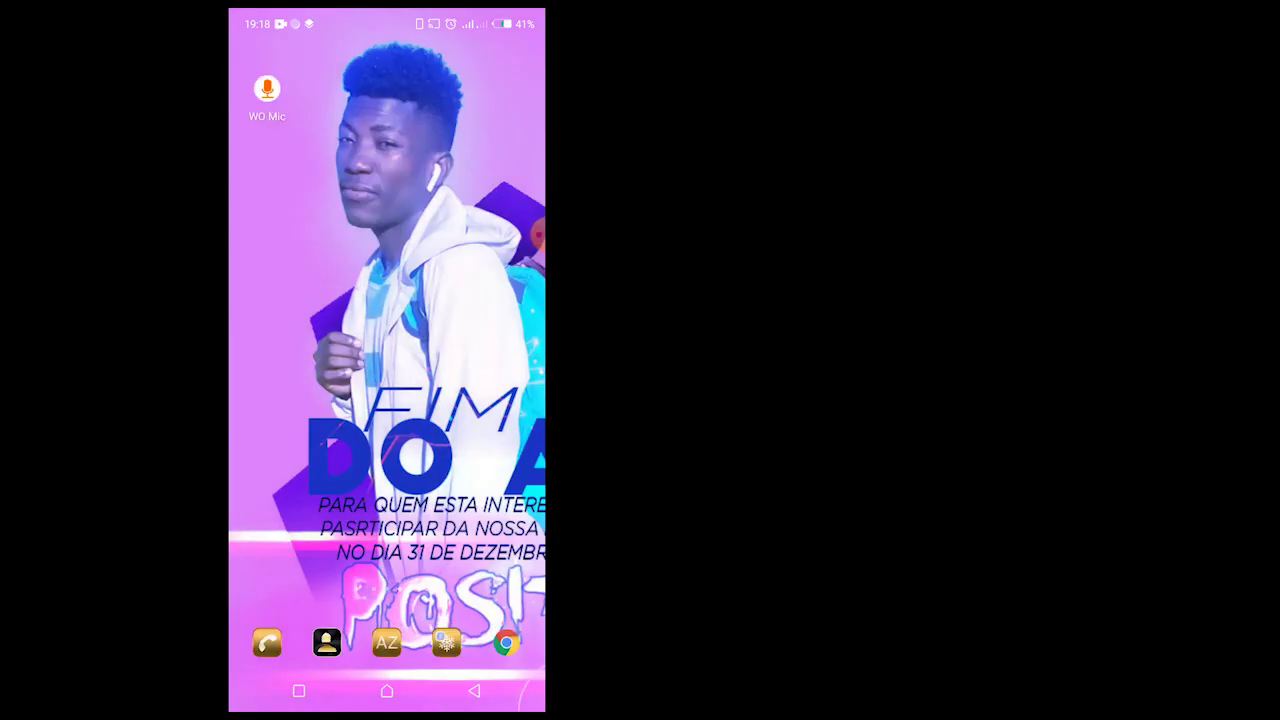
{"action": "left_click", "coordinate": [267, 90]}
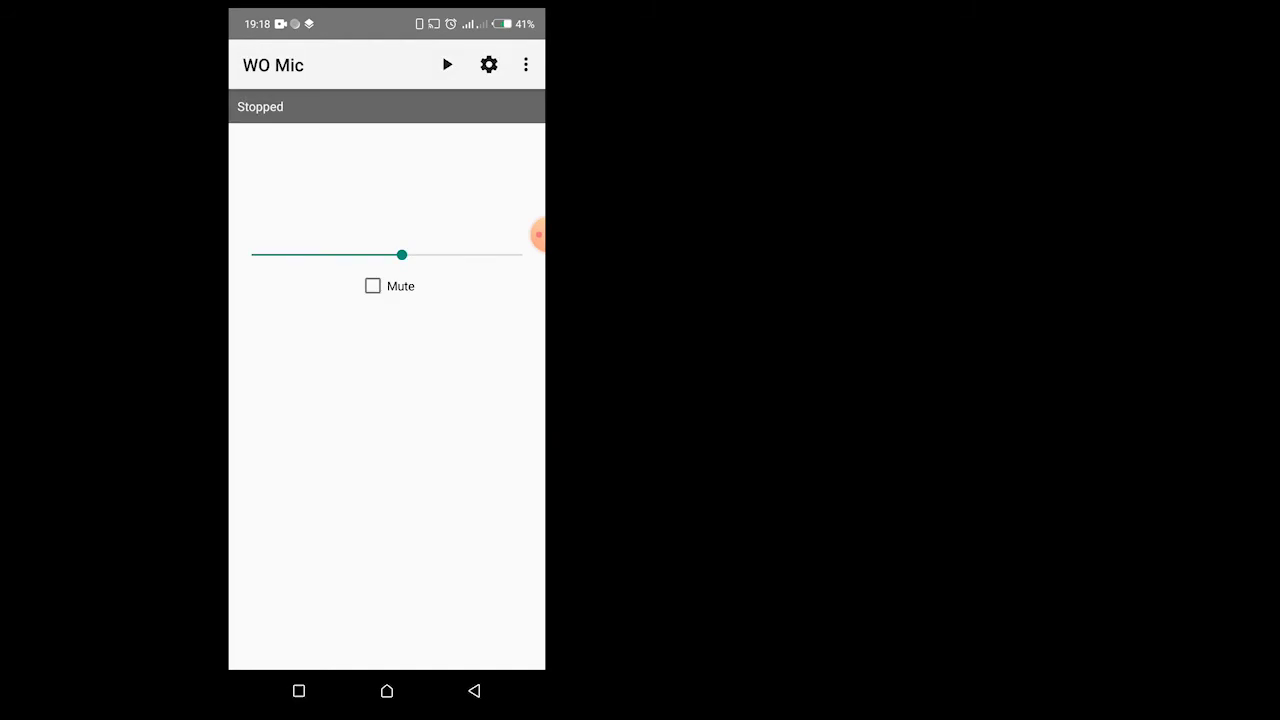
Set the Transport to USB in the phone app's WO Mic settings.
{"action": "left_click_drag", "start_coordinate": [538, 235], "coordinate": [524, 138]}
{"action": "left_click", "coordinate": [489, 64]}
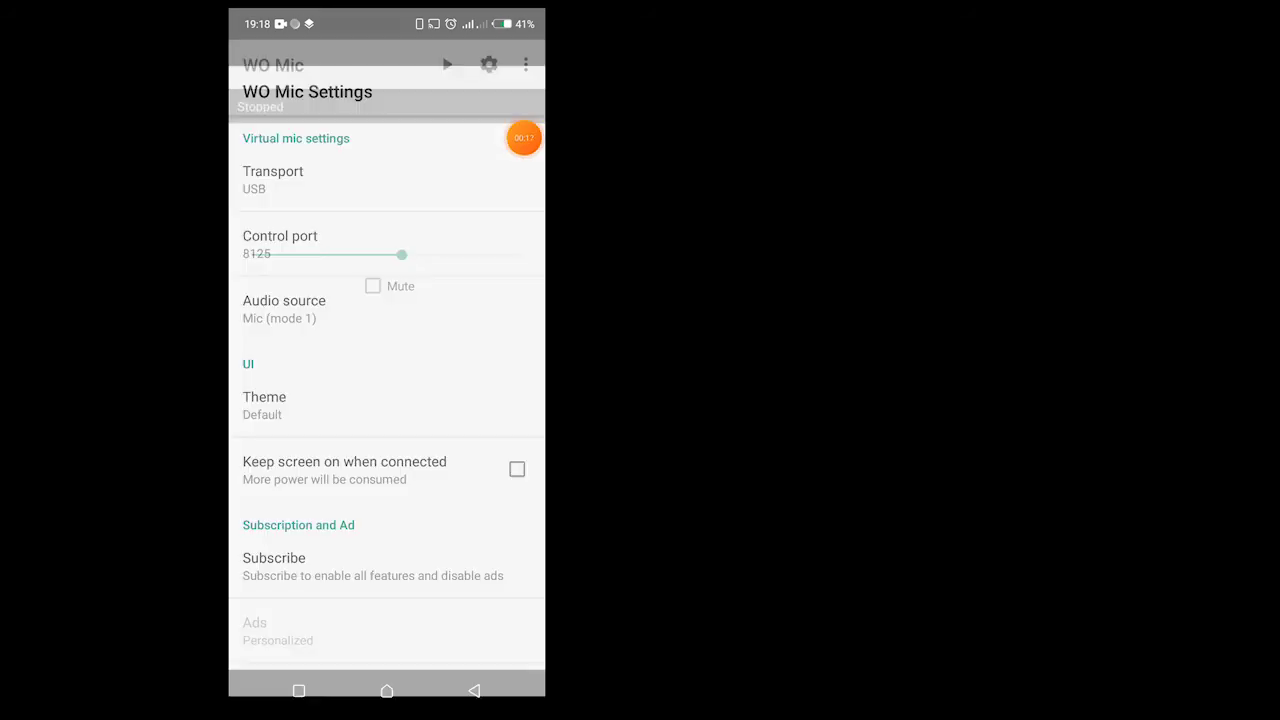
{"action": "left_click", "coordinate": [300, 152]}
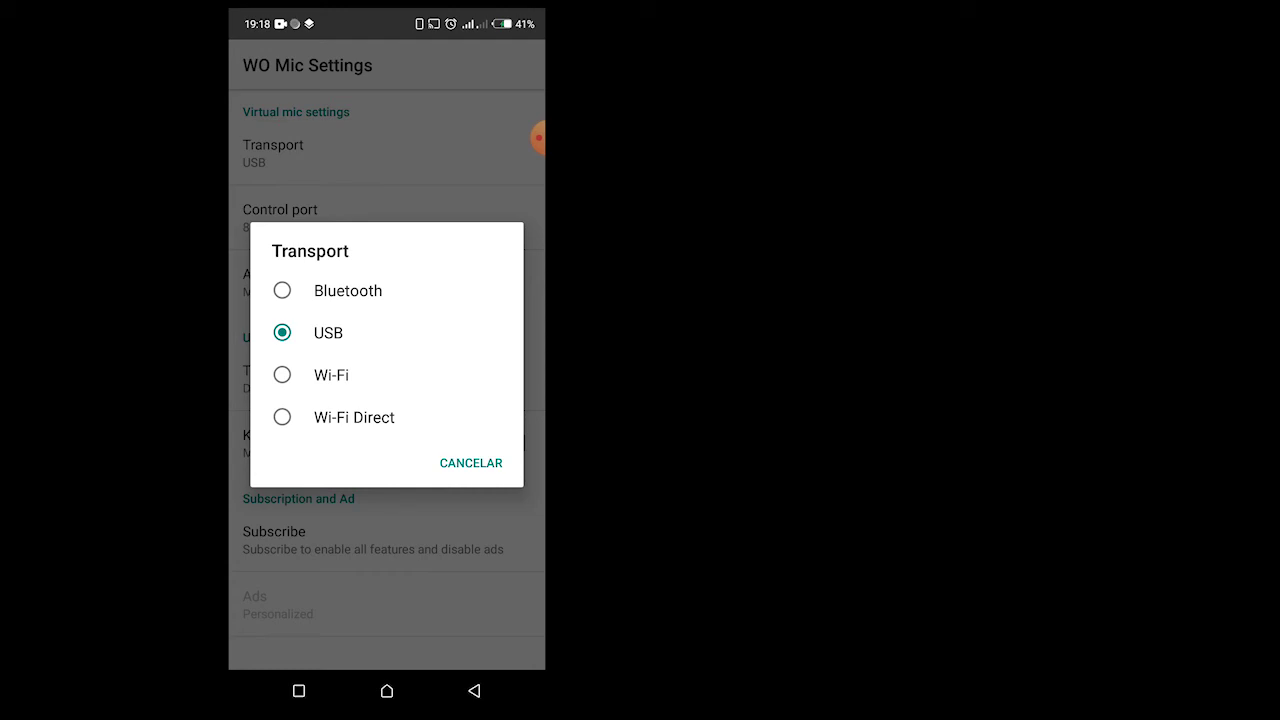
{"action": "left_click", "coordinate": [330, 333]}
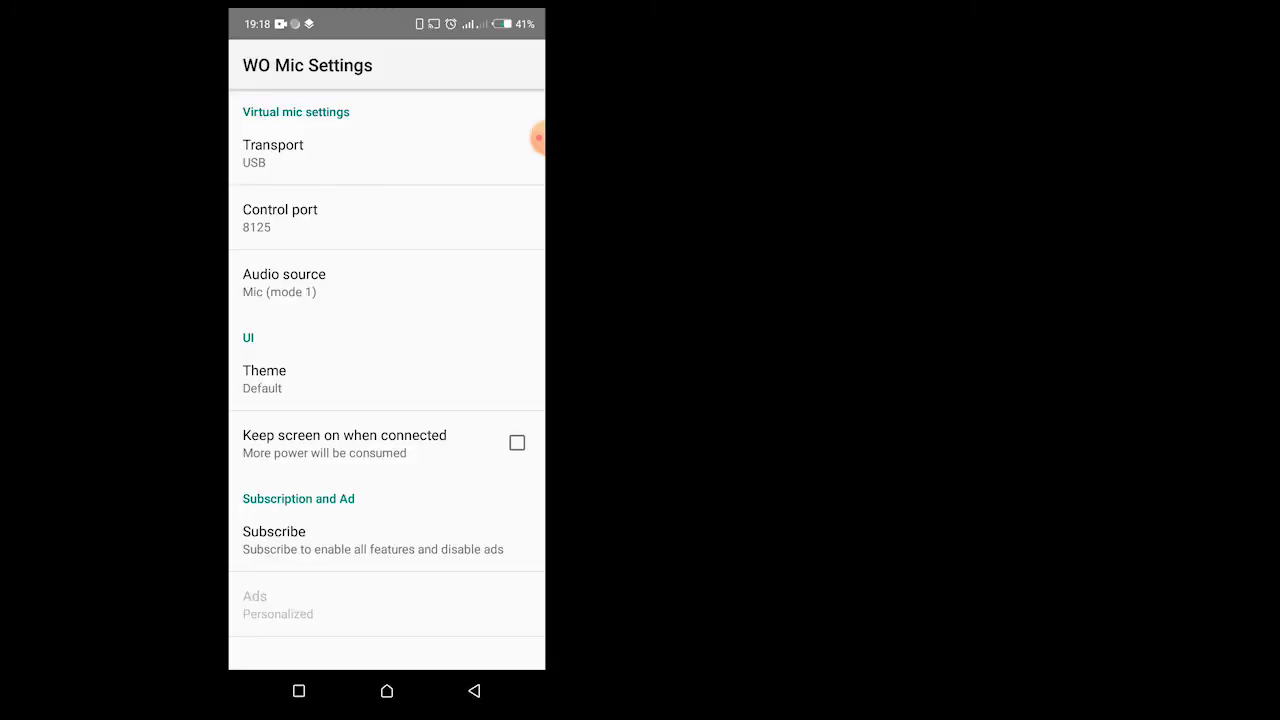
Leave the WO Mic settings on the phone and return to the app's main screen.
{"action": "left_click", "coordinate": [474, 691]}
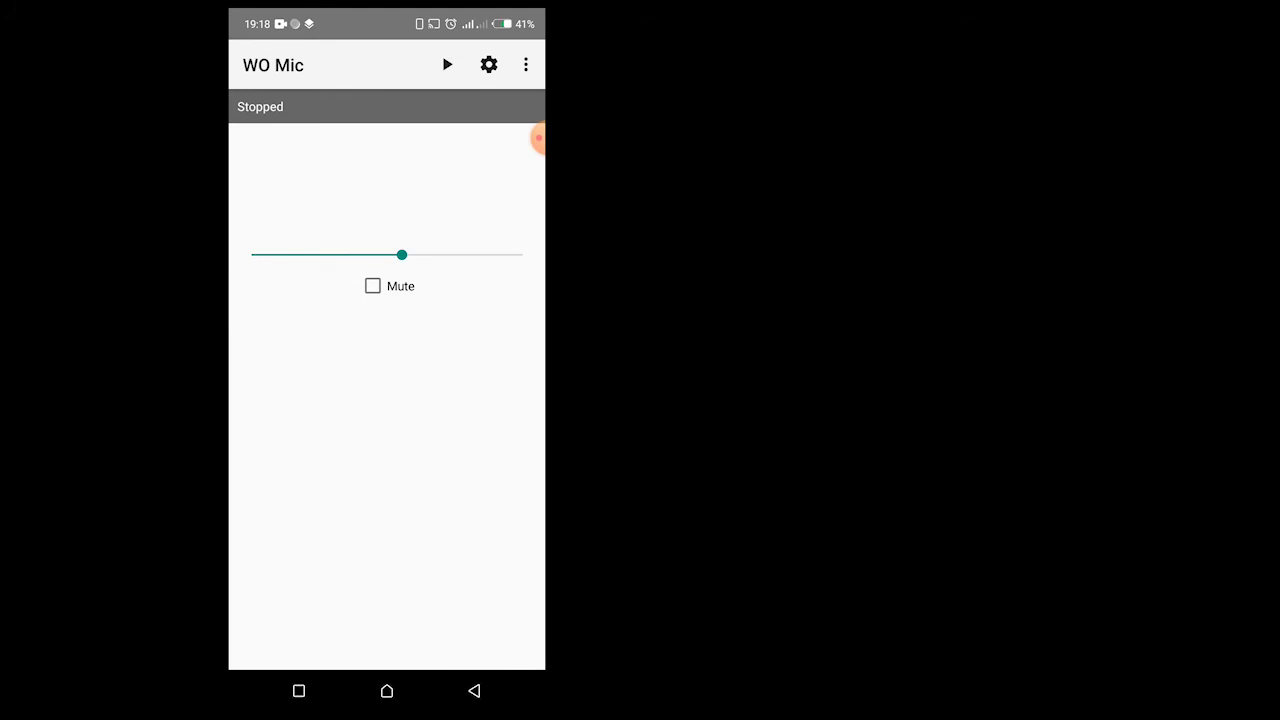
{"action": "left_click_drag", "start_coordinate": [538, 138], "coordinate": [458, 99]}
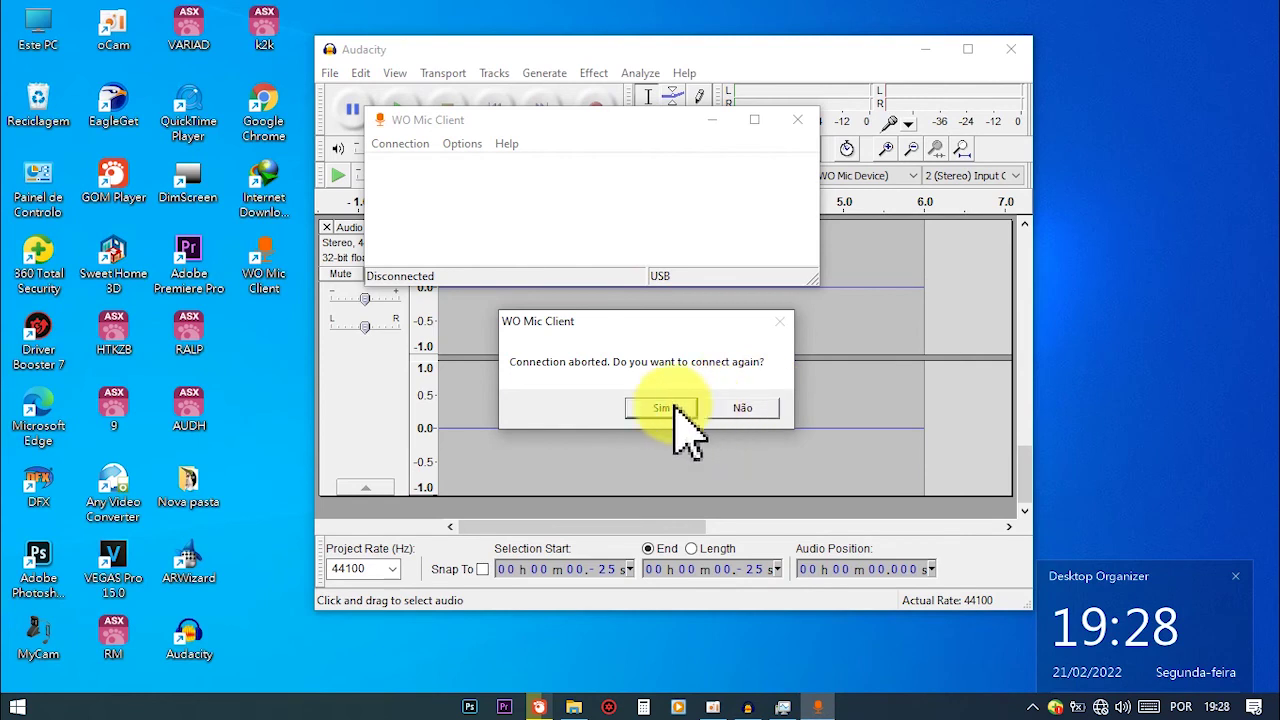
On the PC, decline the reconnect prompt in WO Mic Client and start a new connection with USB as the transport type.
{"action": "left_click", "coordinate": [731, 408]}
{"action": "left_click", "coordinate": [400, 143]}
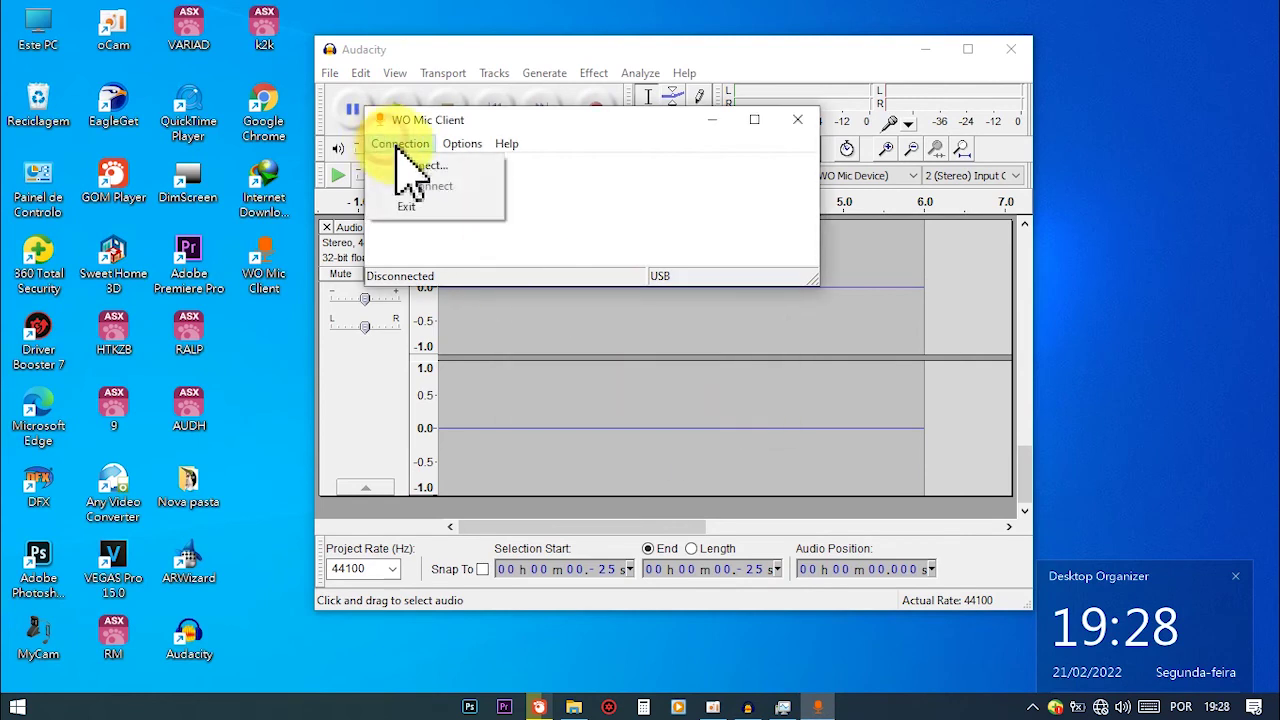
{"action": "left_click", "coordinate": [420, 166]}
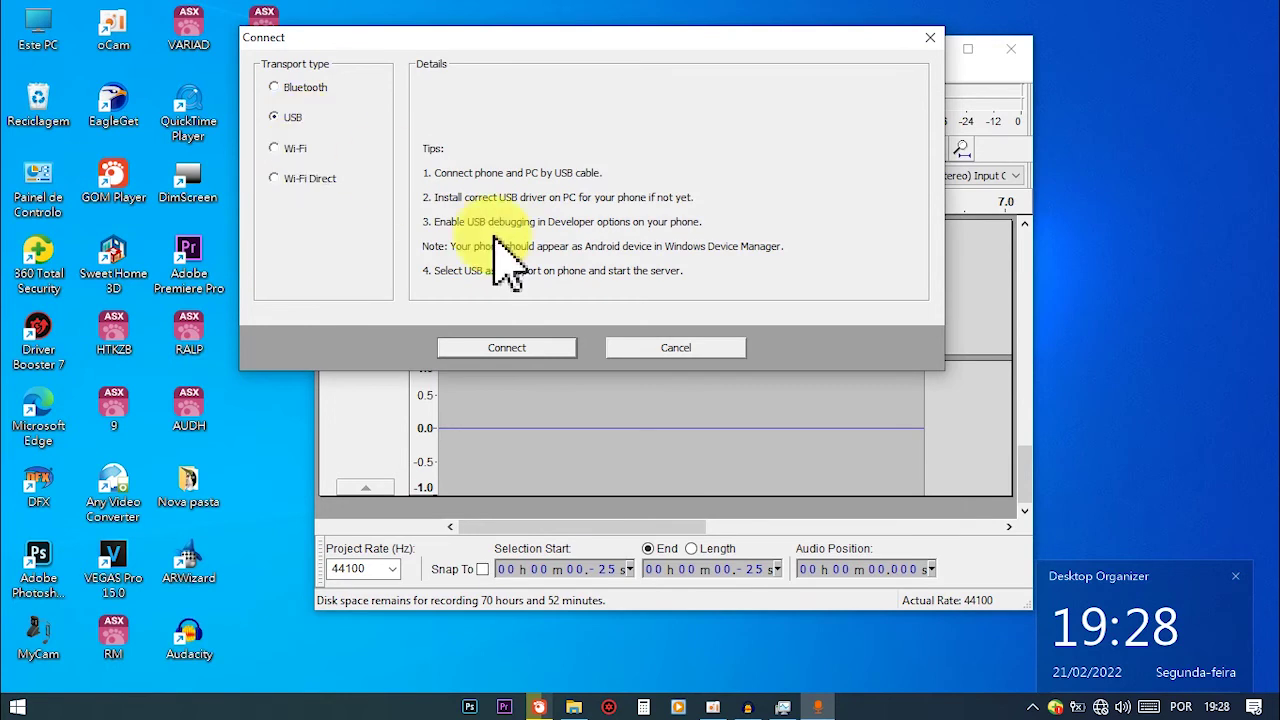
{"action": "left_click", "coordinate": [530, 345]}
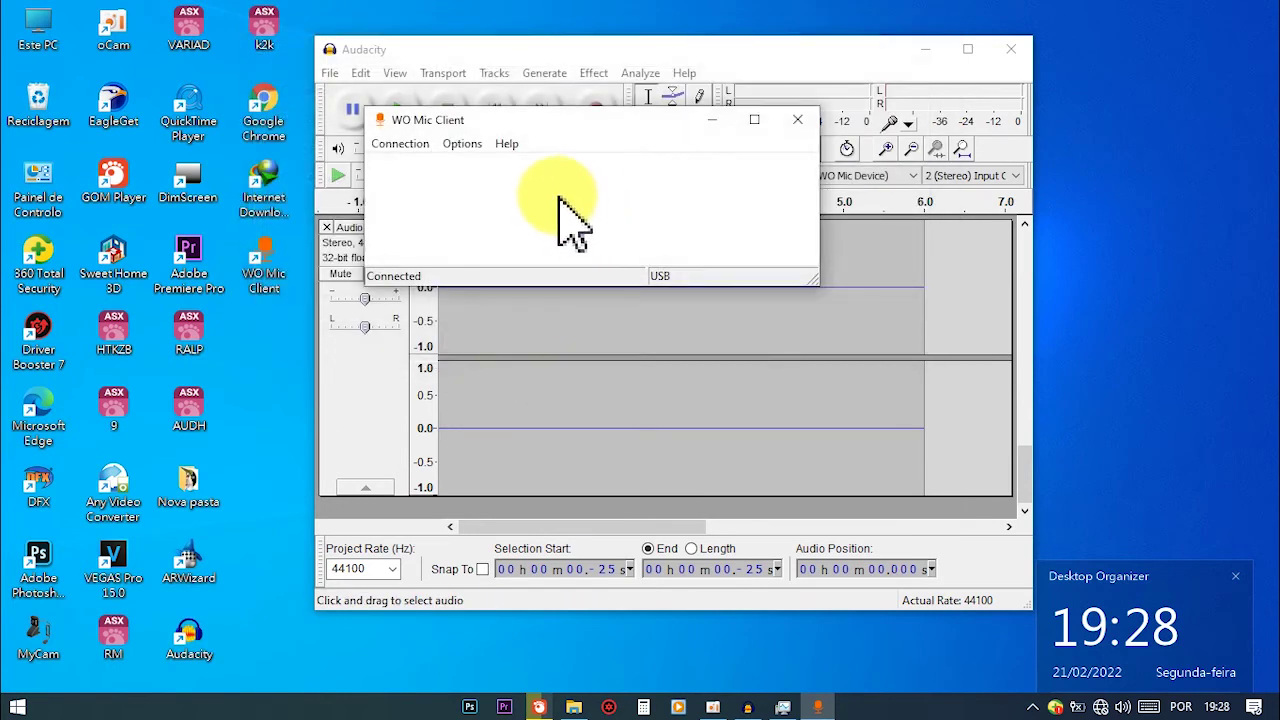
Switch to Audacity, record about 14 seconds of speech from Microfone (WO Mic Device) on a new track, and stop the recording.
{"action": "left_click", "coordinate": [575, 50]}
{"action": "left_click_drag", "start_coordinate": [694, 57], "coordinate": [627, 57]}
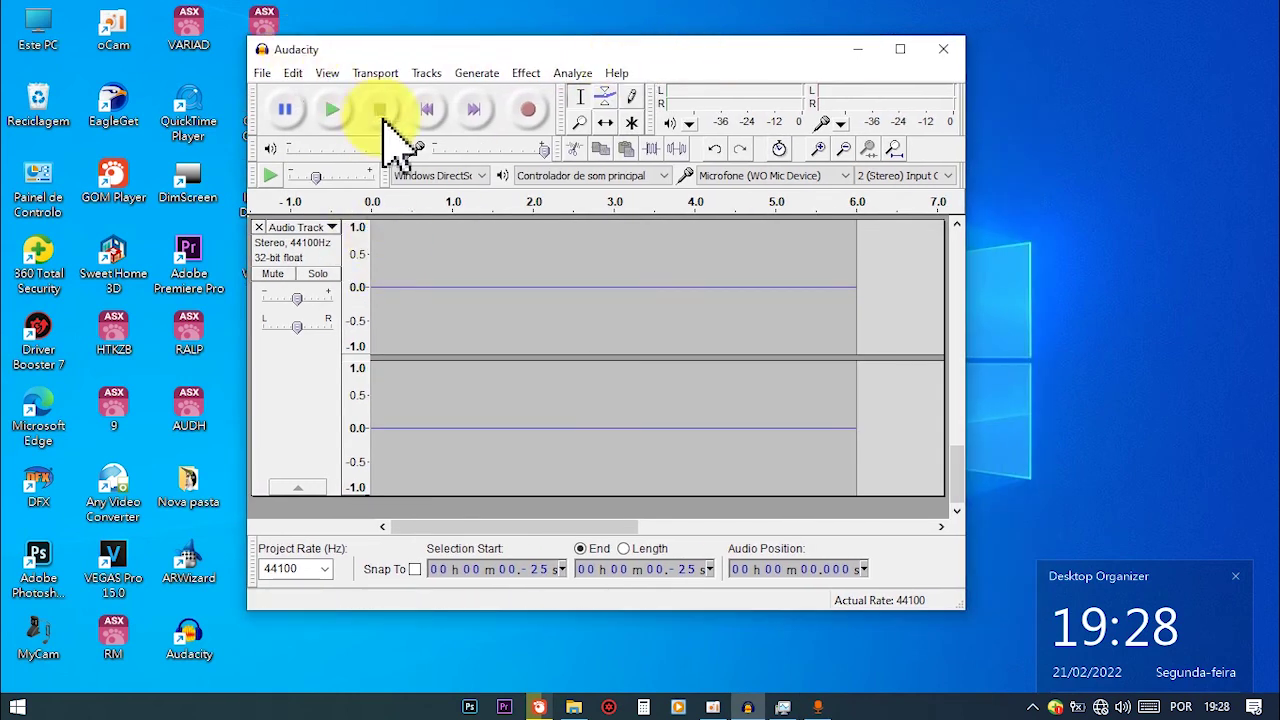
{"action": "left_click", "coordinate": [528, 109]}
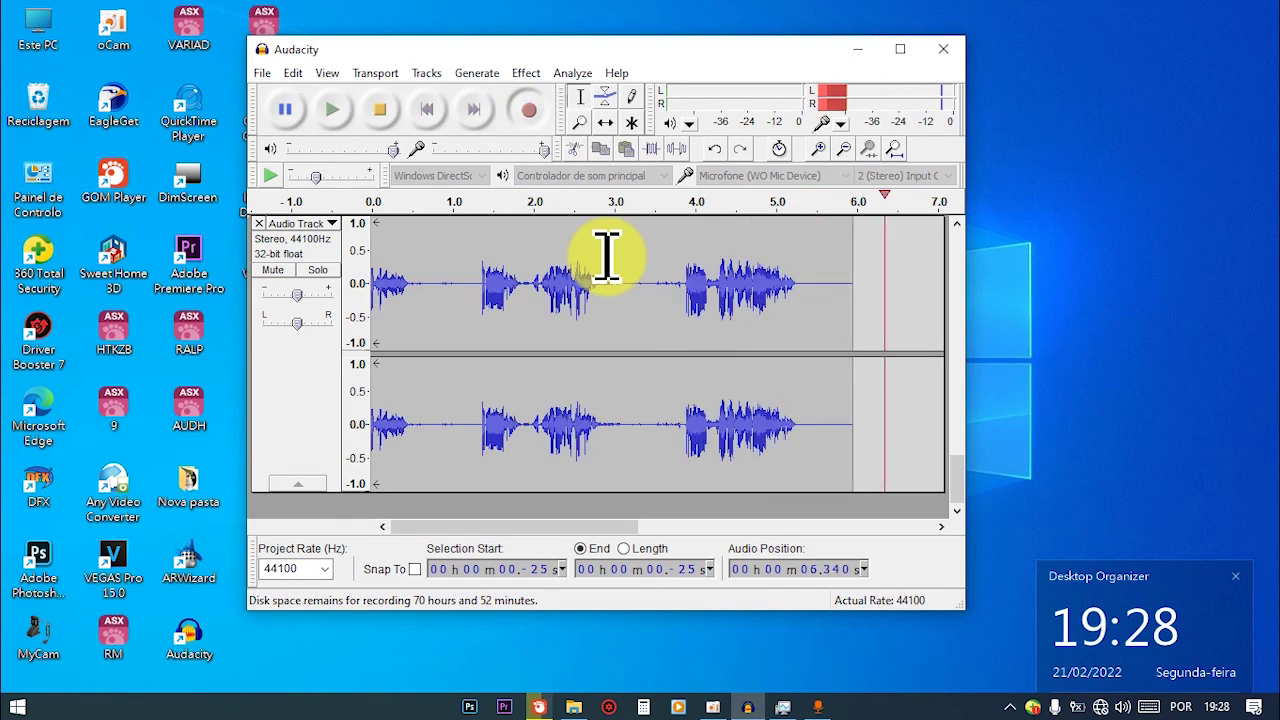
{"action": "left_click", "coordinate": [900, 49]}
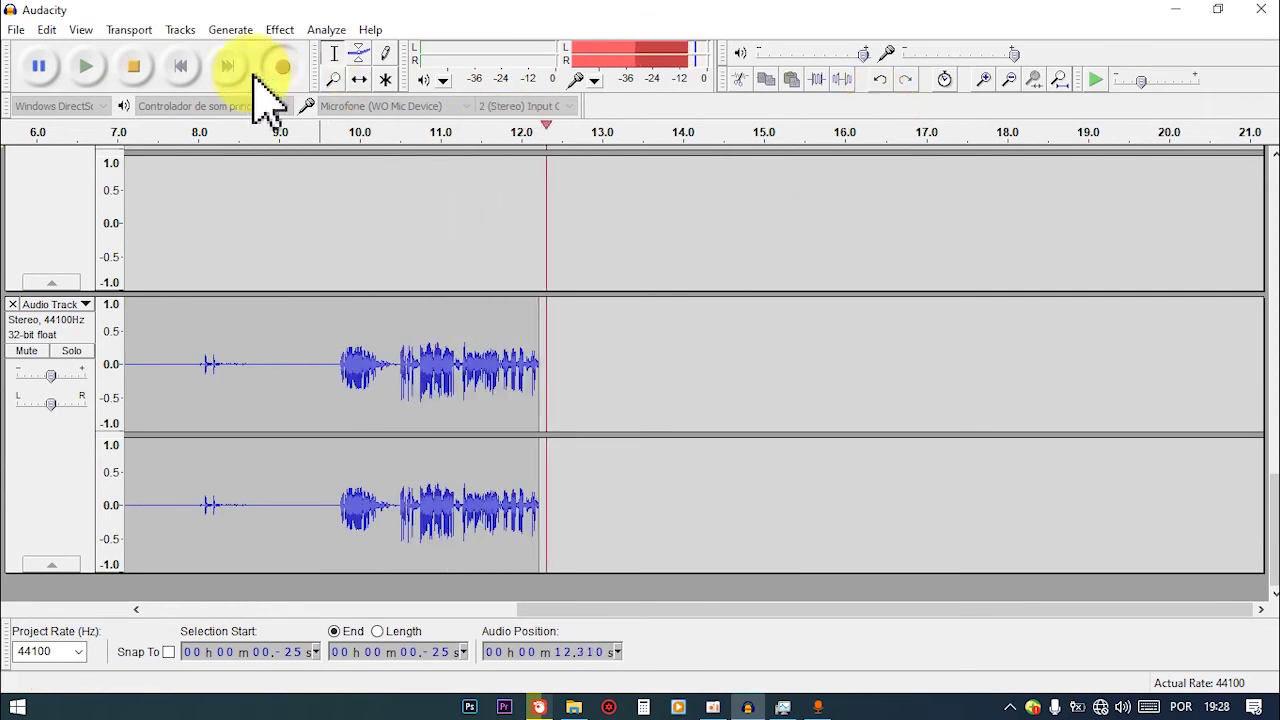
{"action": "left_click", "coordinate": [135, 66]}
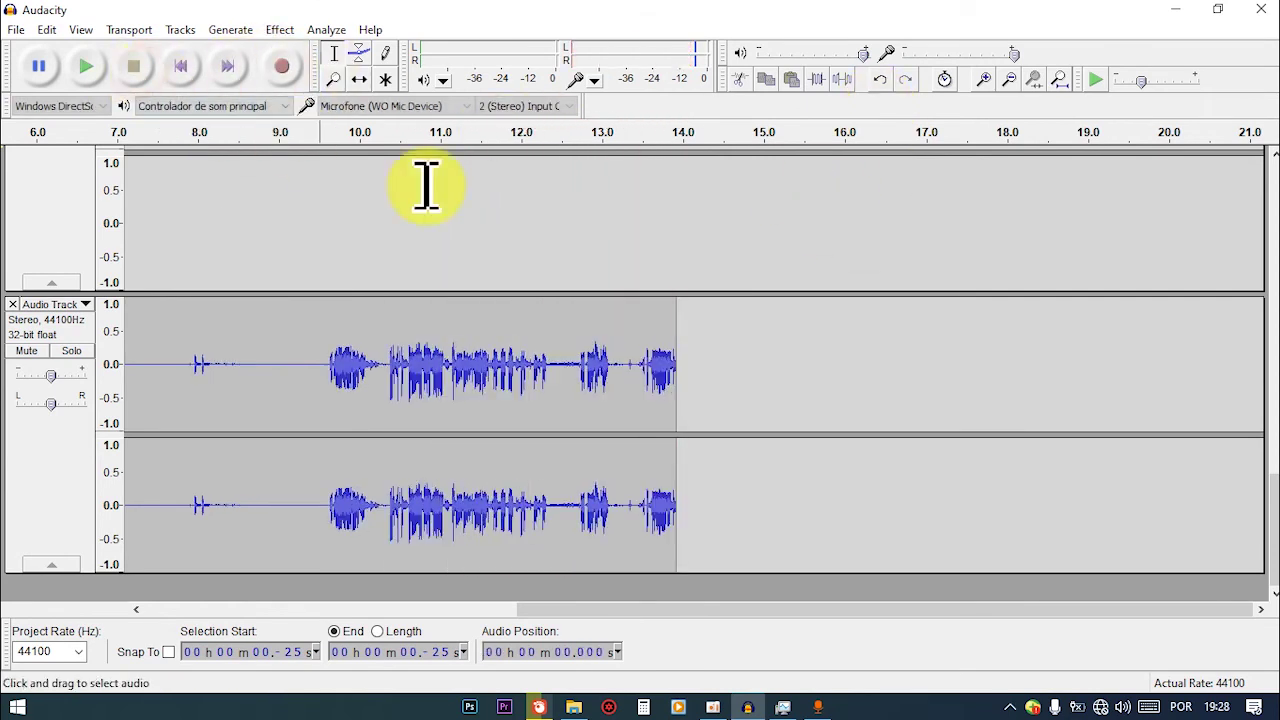
Play back the first seconds of the newly recorded track to check the phone microphone's sound, and pause the playback.
{"action": "scroll", "coordinate": [257, 171], "scroll_direction": "up", "scroll_amount": 3}
{"action": "scroll", "coordinate": [257, 171], "scroll_direction": "down", "scroll_amount": 3}
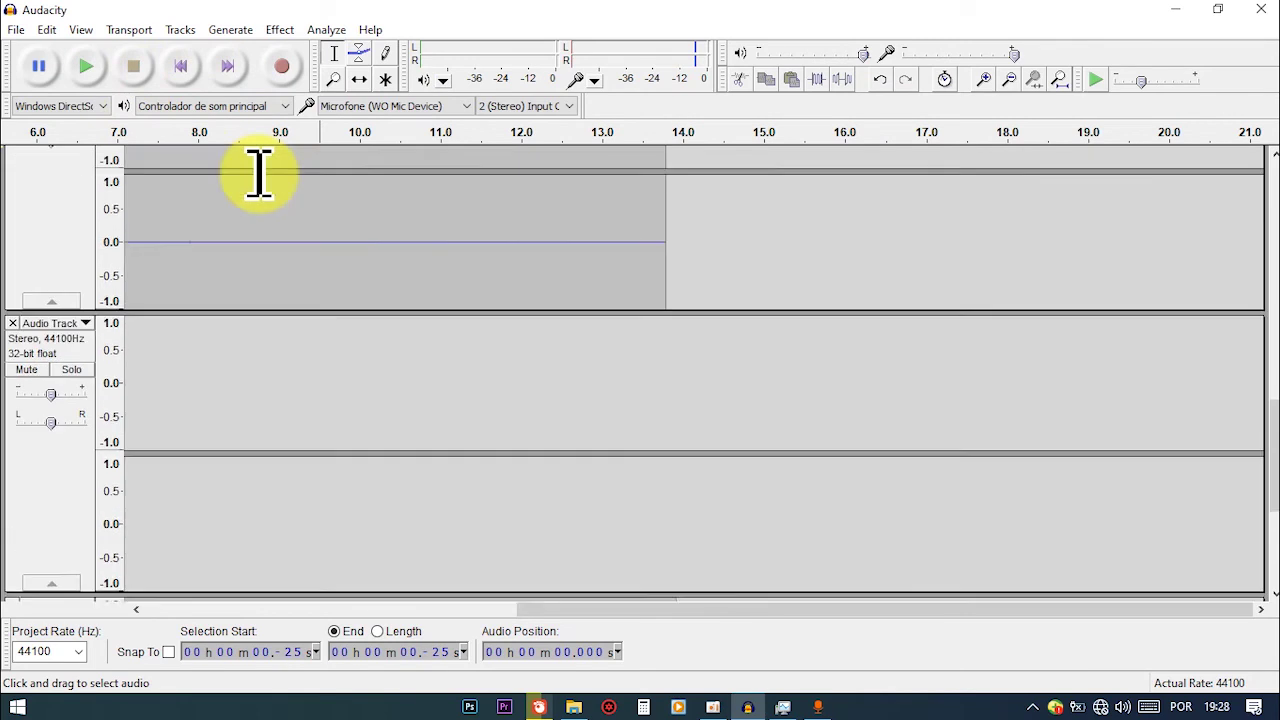
{"action": "left_click", "coordinate": [87, 66]}
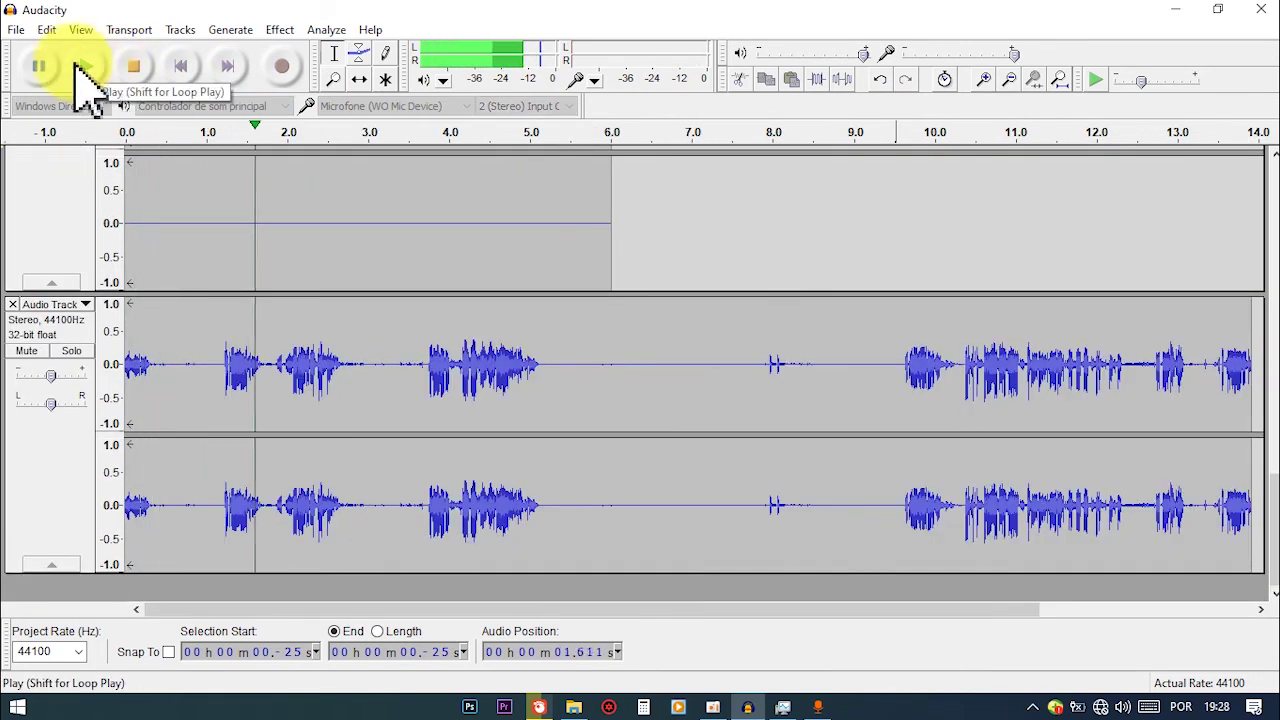
{"action": "left_click", "coordinate": [40, 66]}
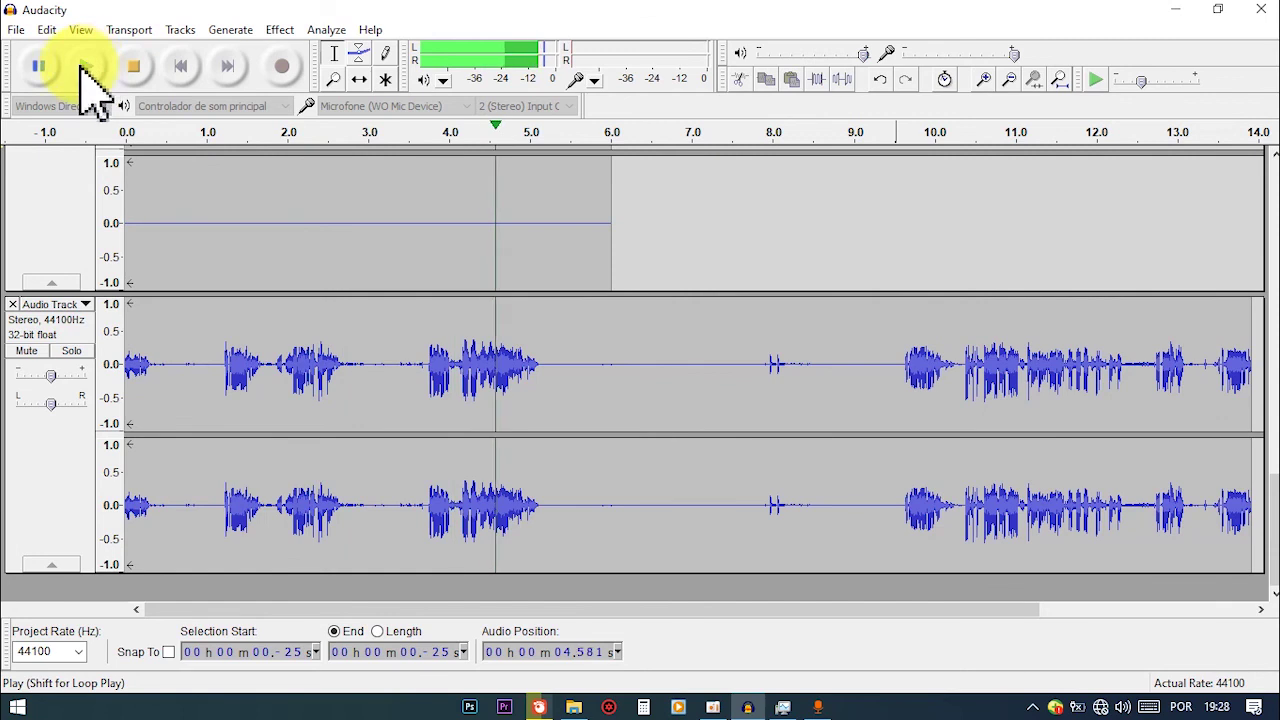
{"action": "left_click", "coordinate": [42, 67]}
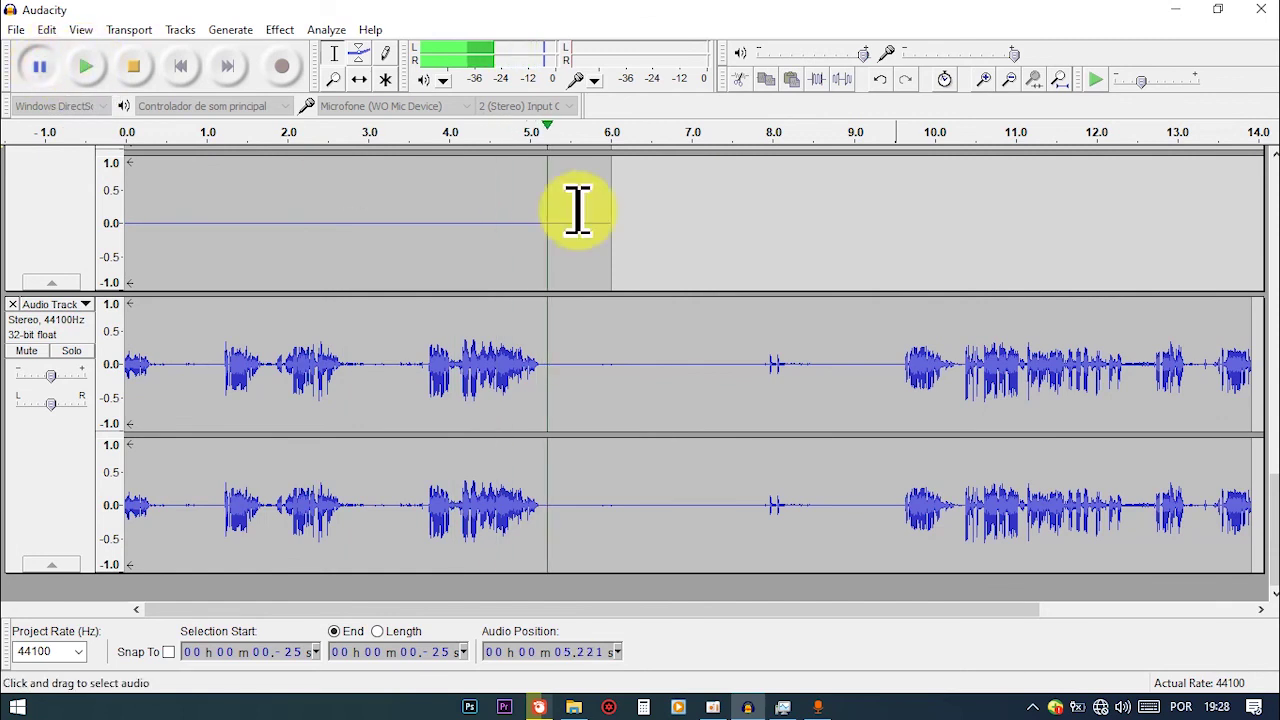
Restore the Audacity window to its smaller size and reposition it, refreshing the Windows desktop.
{"action": "left_click", "coordinate": [1216, 9]}
{"action": "right_click", "coordinate": [768, 8]}
{"action": "left_click", "coordinate": [816, 53]}
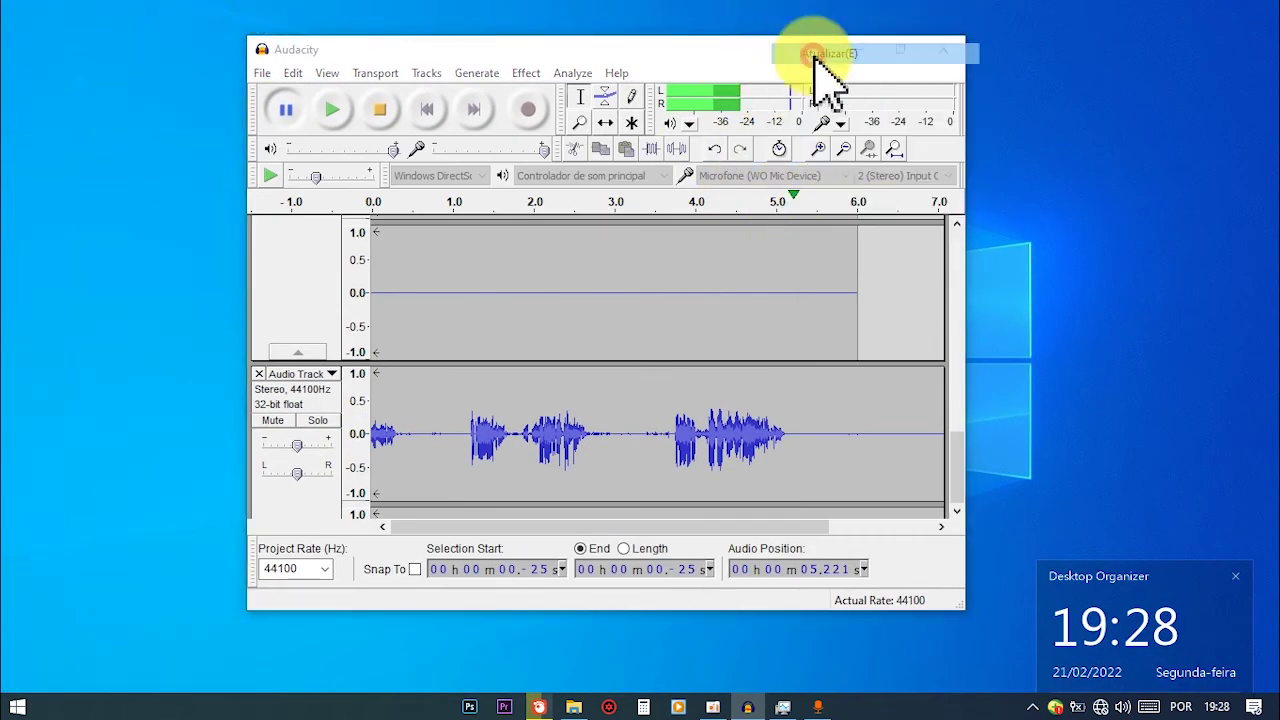
{"action": "left_click_drag", "start_coordinate": [713, 52], "coordinate": [782, 40]}
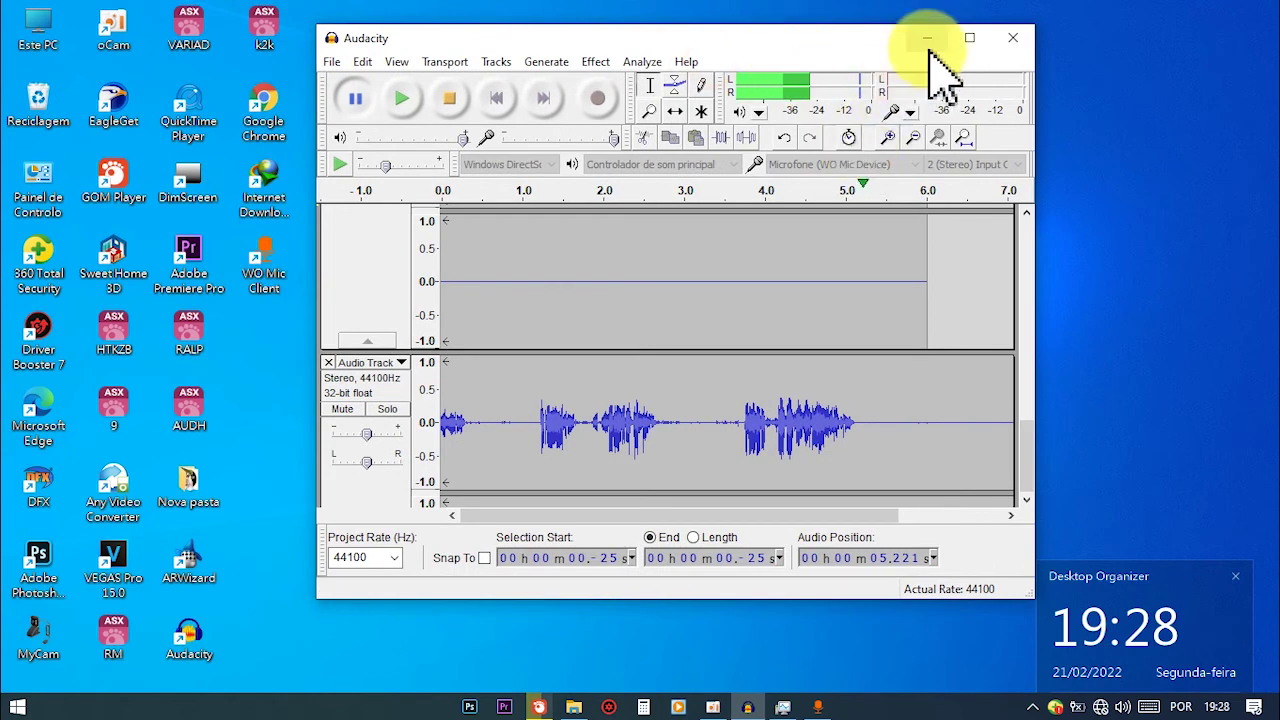
{"action": "left_click", "coordinate": [969, 37]}
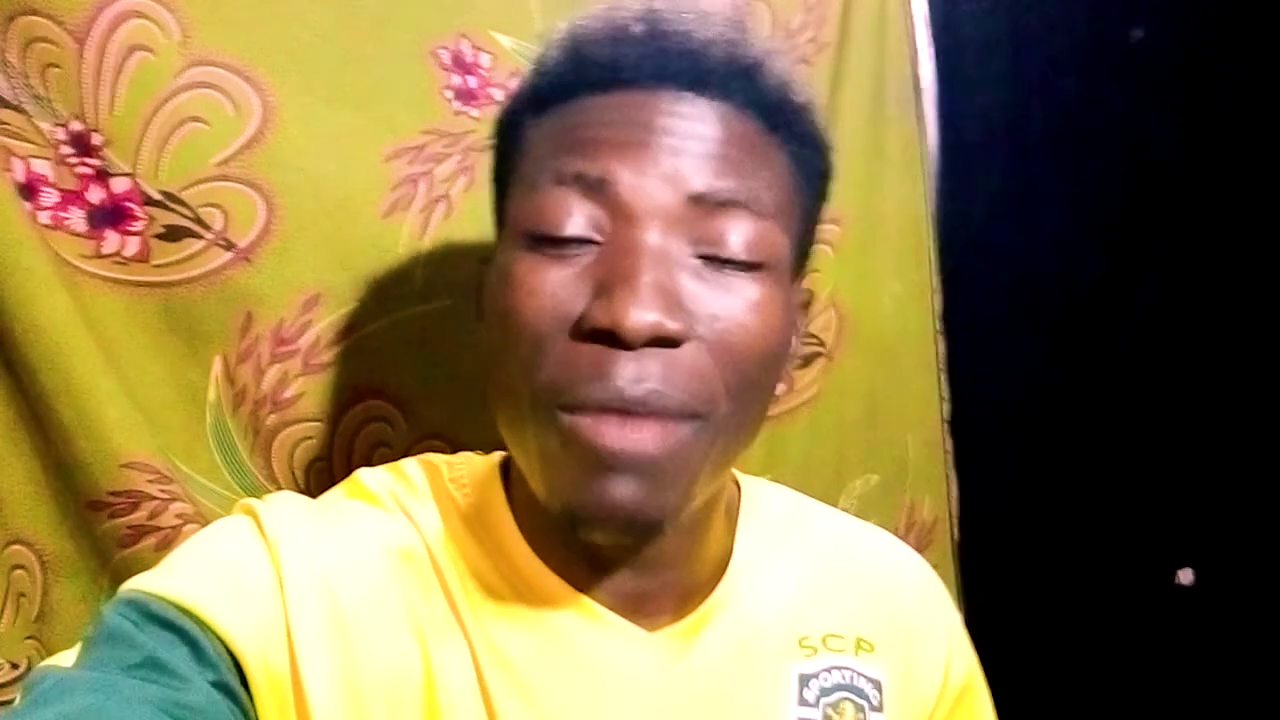